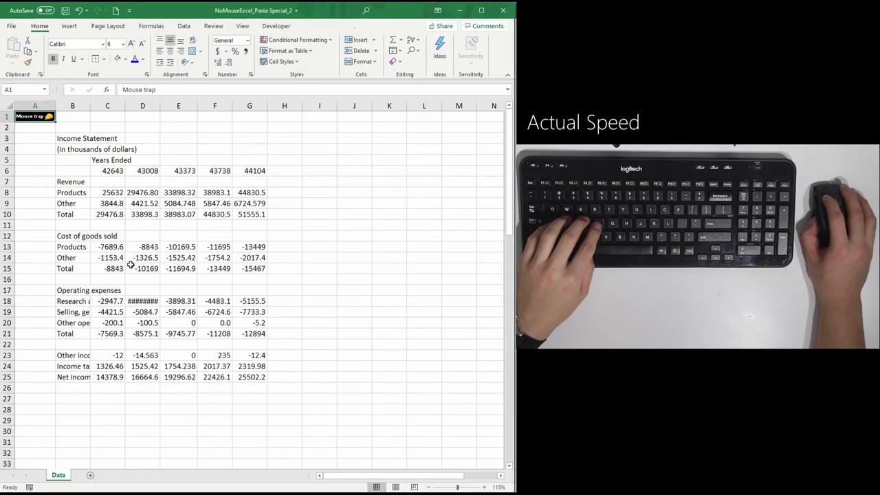
# Step: Centre the Income Statement title across B3:G3 using Center Across Selection
pyautogui.press('Right')
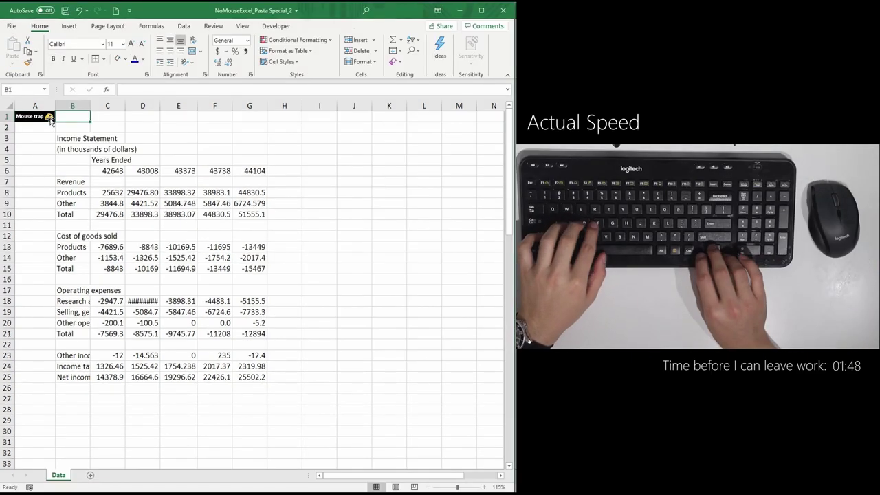
pyautogui.press('Down')
pyautogui.press('Down')
pyautogui.hotkey('shift', 'Right')
pyautogui.hotkey('shift', 'Right')
pyautogui.hotkey('shift', 'Right')
pyautogui.hotkey('shift', 'Right')
pyautogui.hotkey('shift', 'Right')
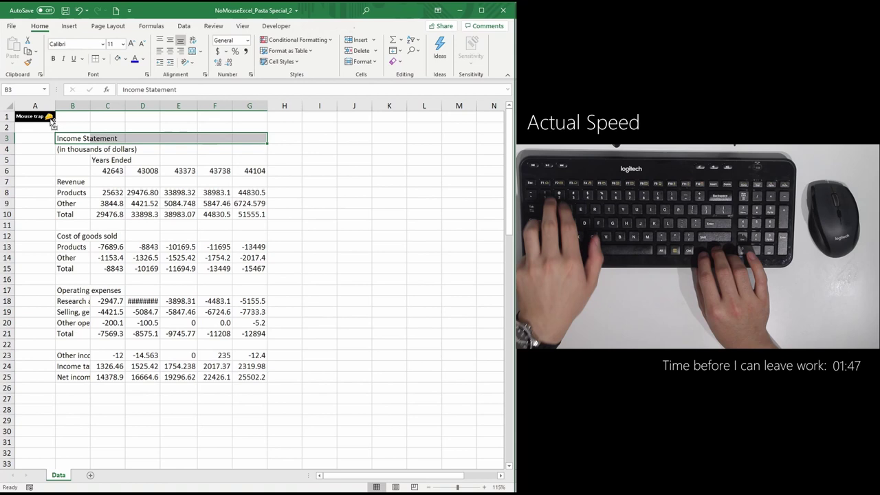
pyautogui.hotkey('ctrl', '1')
pyautogui.hotkey('ctrl', 'Tab')
pyautogui.hotkey('alt', 'h')
pyautogui.hotkey('alt', 'Down')
pyautogui.press('Down')
pyautogui.press('Down')
pyautogui.press('Return')
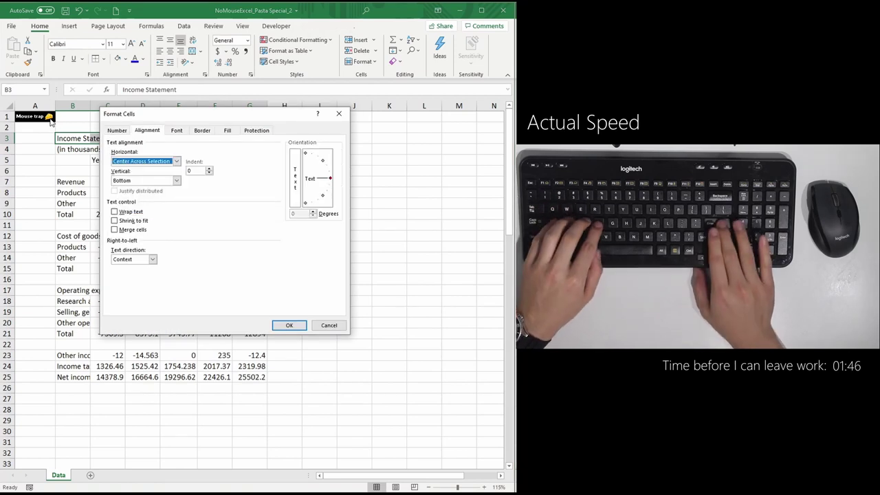
pyautogui.press('Return')
# Step: Paste the title's formatting onto the units line across B4:G4
pyautogui.hotkey('shift', 'BackSpace')
pyautogui.hotkey('ctrl', 'c')
pyautogui.press('Down')
pyautogui.hotkey('shift', 'Right')
pyautogui.hotkey('shift', 'Right')
pyautogui.hotkey('shift', 'Right')
pyautogui.hotkey('shift', 'Right')
pyautogui.hotkey('shift', 'Right')
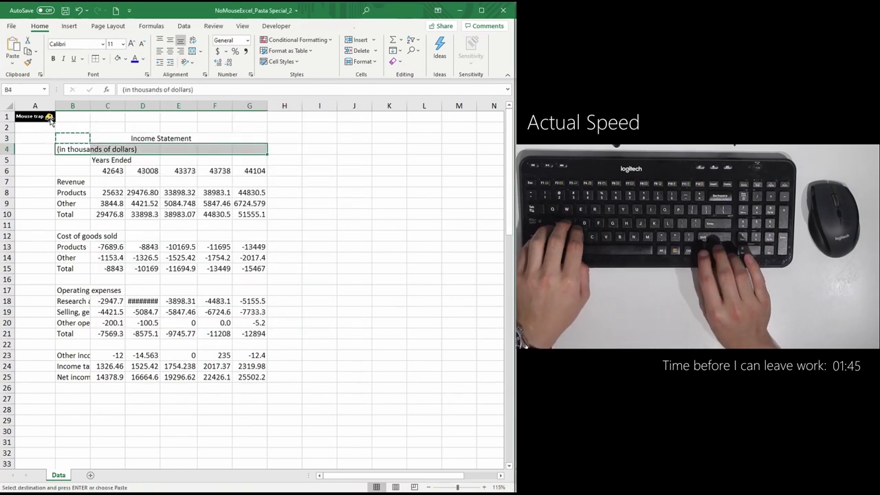
pyautogui.hotkey('ctrl', 'alt', 'v')
pyautogui.press('t')
pyautogui.press('Return')
pyautogui.press('Escape')
pyautogui.press('Up')
# Step: Bold the title, italicise the units line, and insert a blank row 5
pyautogui.hotkey('ctrl', 'b')
pyautogui.press('Down')
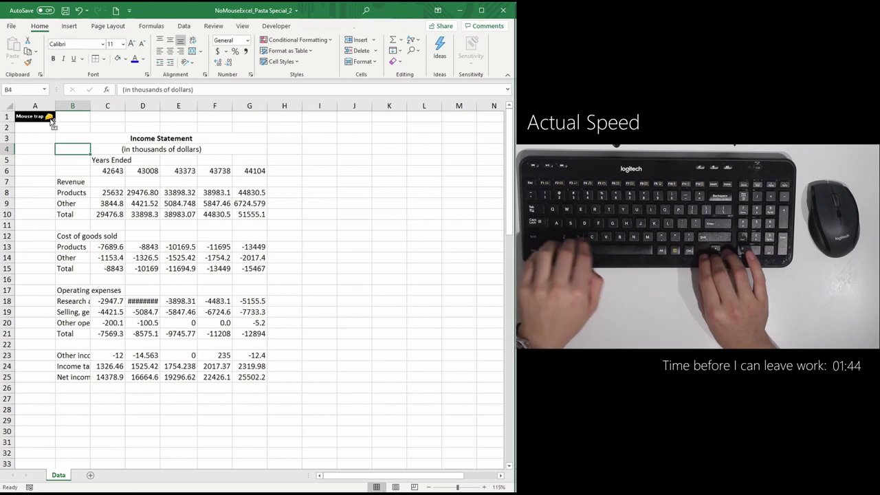
pyautogui.hotkey('ctrl', 'i')
pyautogui.press('Right')
pyautogui.press('Down')
pyautogui.hotkey('shift', 'space')
pyautogui.hotkey('ctrl', 'shift', '+')
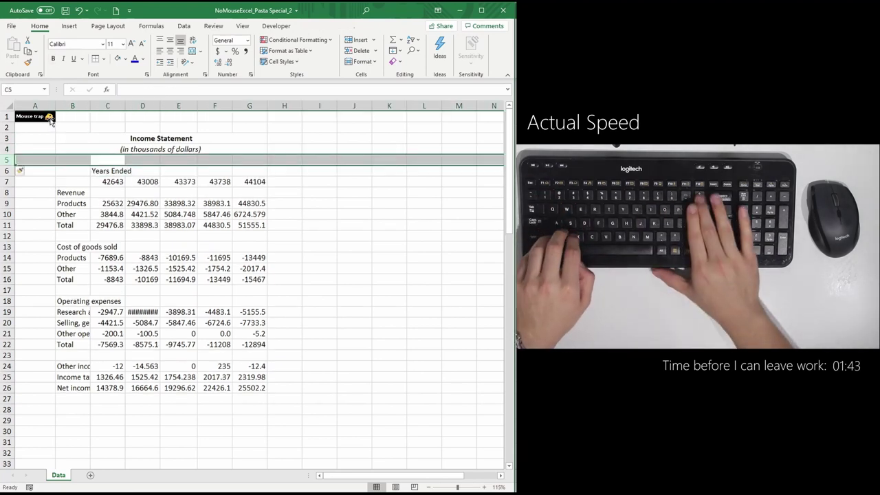
pyautogui.press('Up')
pyautogui.press('Up')
# Step: Paste the title's centred formatting onto Years Ended across C6:G6
pyautogui.press('Left')
pyautogui.hotkey('ctrl', 'c')
pyautogui.press('Down')
pyautogui.press('Right')
pyautogui.press('Down')
pyautogui.press('Down')
pyautogui.hotkey('shift', 'Right')
pyautogui.hotkey('shift', 'Right')
pyautogui.hotkey('shift', 'Right')
pyautogui.hotkey('shift', 'Right')
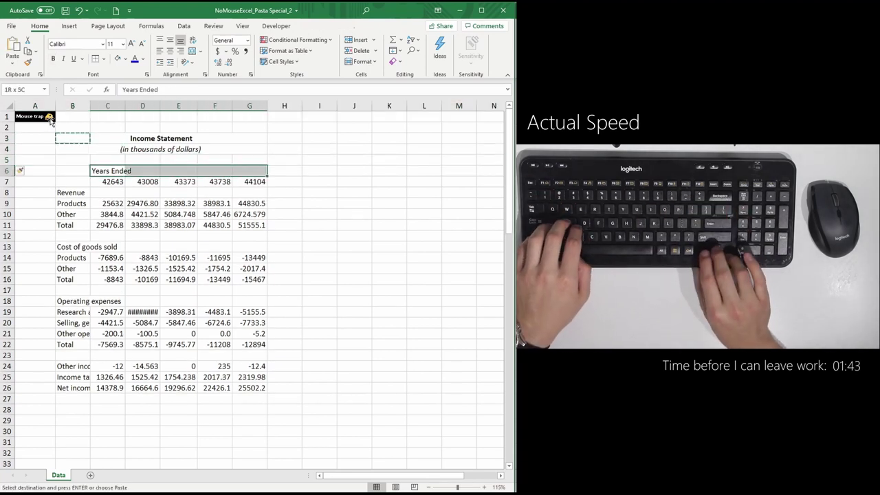
pyautogui.hotkey('ctrl', 'alt', 'v')
pyautogui.press('t')
pyautogui.press('Return')
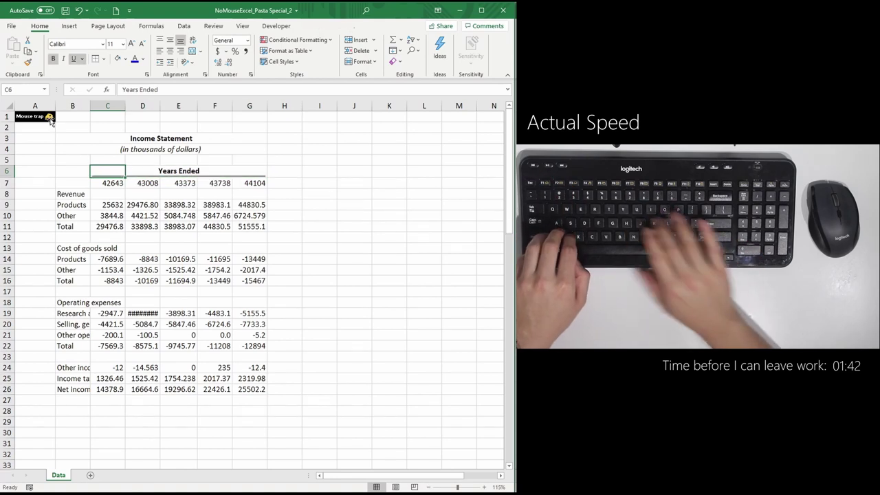
# Step: Format the year headers C7:G7 as mmm-yy so they read Sep-16 to Sep-20
pyautogui.press('Down')
pyautogui.hotkey('ctrl', '1')
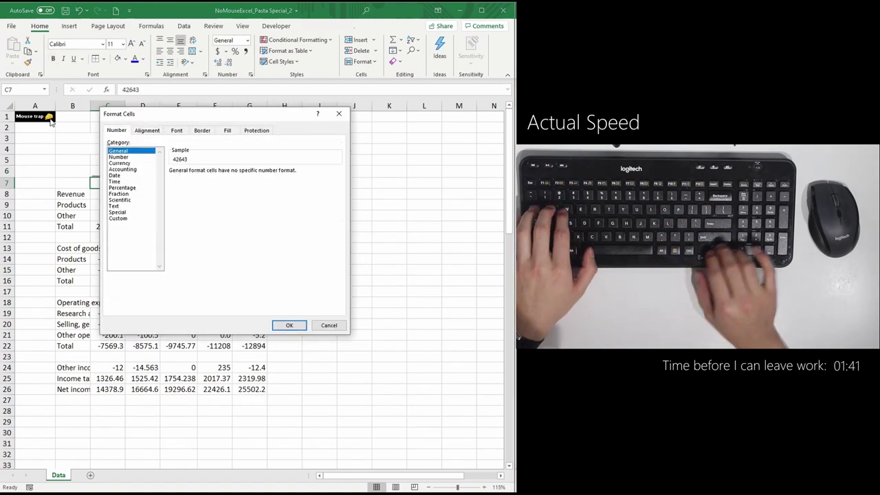
pyautogui.press('End')
pyautogui.press('Tab')
pyautogui.write('mmm-')
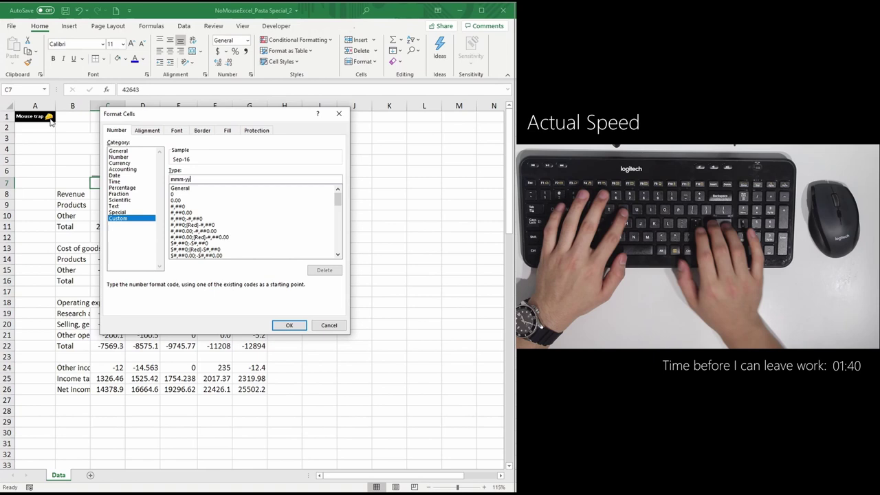
pyautogui.press('Return')
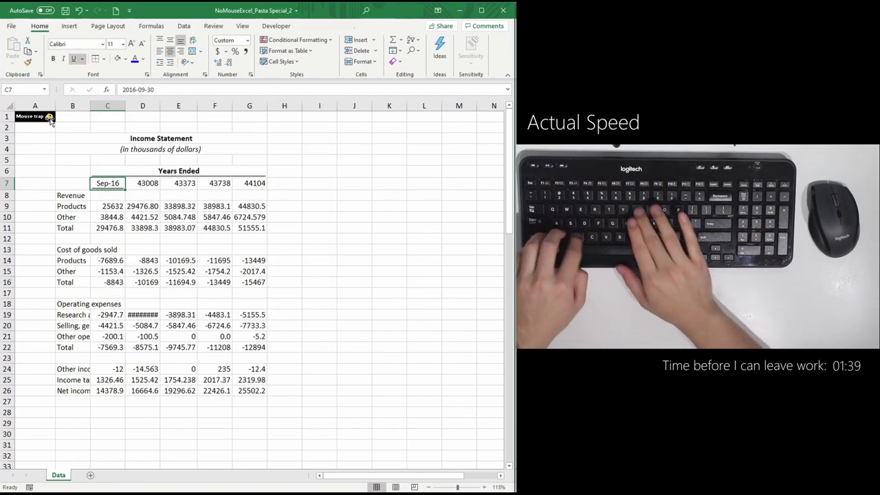
pyautogui.hotkey('ctrl', 'c')
pyautogui.hotkey('ctrl', 'shift', 'Right')
pyautogui.hotkey('ctrl', 'alt', 'v')
pyautogui.press('t')
pyautogui.press('Return')
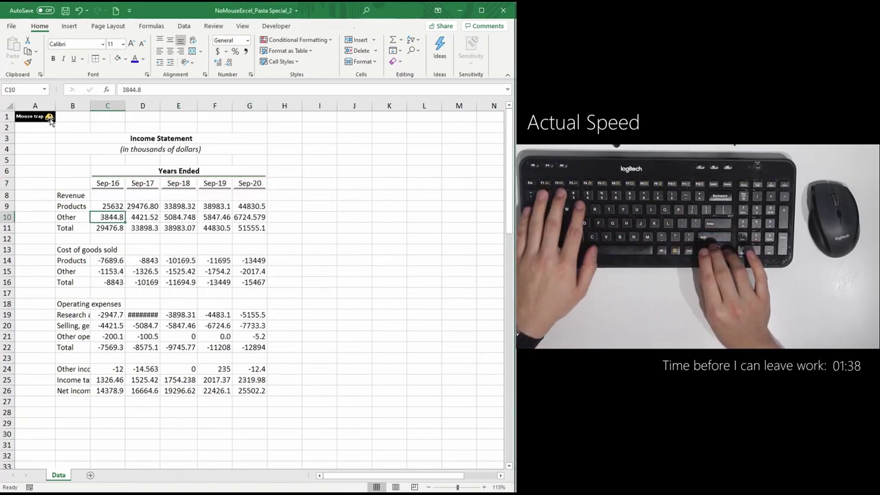
# Step: Apply the #,##0;(#,##0) number format to C9 and paste it across C9:G26
pyautogui.hotkey('ctrl', '1')
pyautogui.press('End')
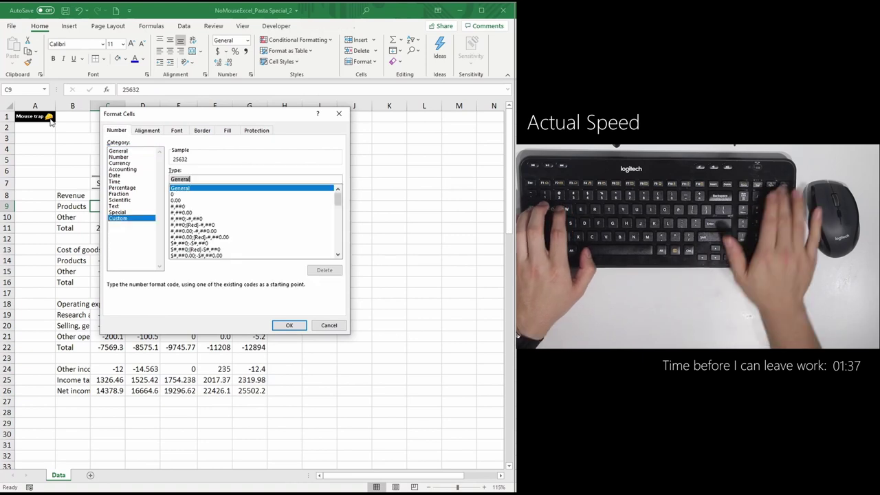
pyautogui.press('Tab')
pyautogui.write('#,#')
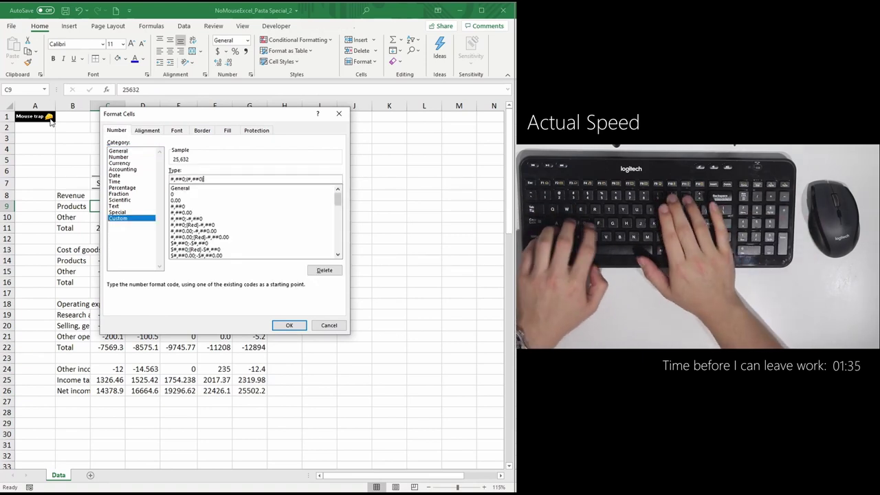
pyautogui.press('Return')
pyautogui.hotkey('ctrl', 'c')
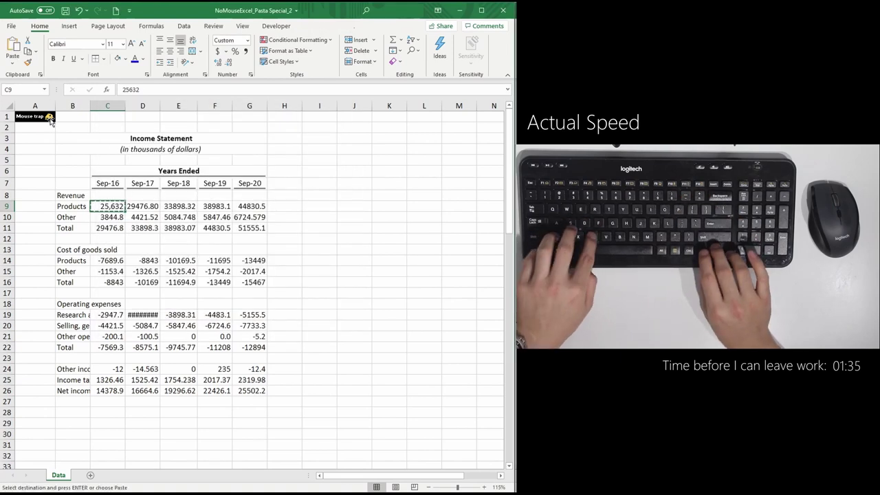
pyautogui.hotkey('shift', 'Right')
pyautogui.hotkey('shift', 'Right')
pyautogui.hotkey('shift', 'Right')
pyautogui.hotkey('shift', 'Right')
pyautogui.hotkey('shift', 'Down')
pyautogui.hotkey('shift', 'Down')
pyautogui.hotkey('shift', 'Down')
pyautogui.hotkey('shift', 'Down')
pyautogui.hotkey('shift', 'Down')
pyautogui.hotkey('shift', 'Down')
pyautogui.hotkey('shift', 'Down')
pyautogui.hotkey('shift', 'Down')
pyautogui.hotkey('shift', 'Down')
pyautogui.hotkey('shift', 'Down')
pyautogui.hotkey('shift', 'Down')
pyautogui.hotkey('shift', 'Down')
pyautogui.hotkey('shift', 'Down')
pyautogui.hotkey('shift', 'Down')
pyautogui.hotkey('shift', 'Down')
pyautogui.hotkey('shift', 'Down')
pyautogui.hotkey('shift', 'Down')
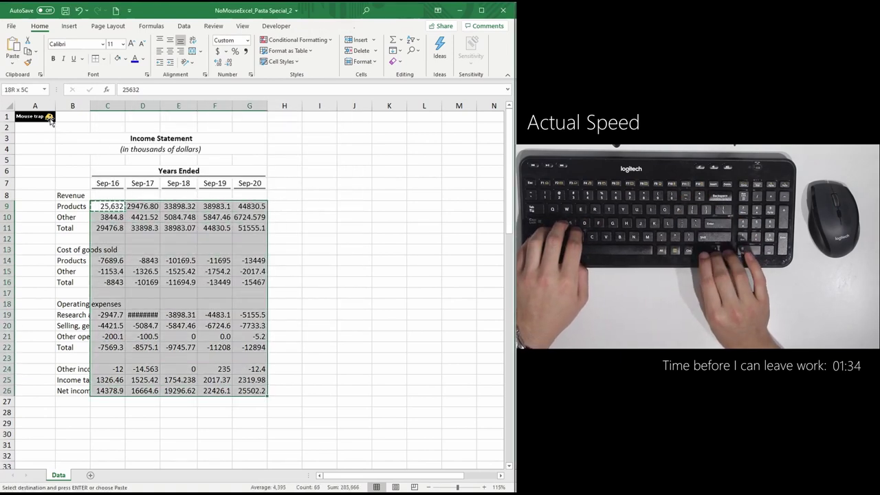
pyautogui.hotkey('ctrl', 'alt', 'v')
pyautogui.press('t')
pyautogui.press('Return')
pyautogui.press('Escape')
# Step: Bold the Revenue Total row and add a border rule above it
pyautogui.press('Up')
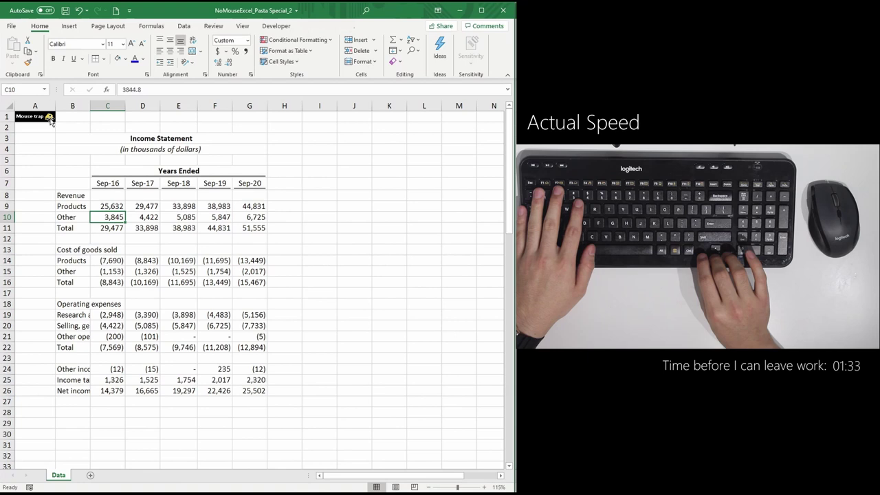
pyautogui.press('Left')
pyautogui.press('Down')
pyautogui.hotkey('ctrl', 'shift', 'Right')
pyautogui.hotkey('ctrl', 'b')
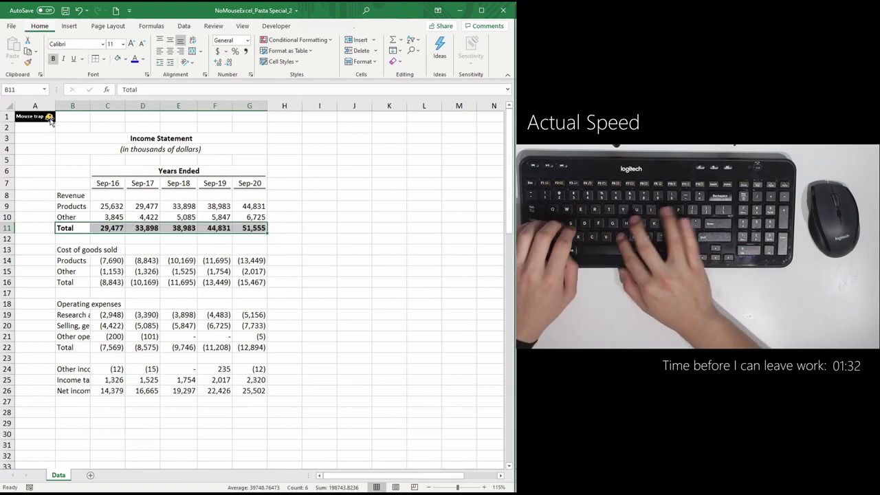
pyautogui.hotkey('alt', 'h')
pyautogui.press('b')
pyautogui.press('d')
pyautogui.hotkey('alt', 'h')
pyautogui.press('h')
pyautogui.press('n')
# Step: Paste the SUM formula from C11 across the Revenue totals D11:G11
pyautogui.press('Right')
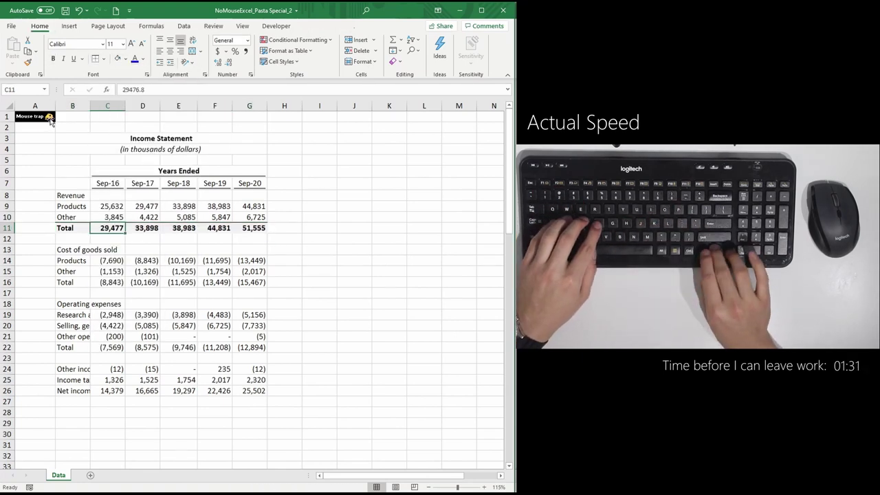
pyautogui.press('F2')
pyautogui.press('Escape')
pyautogui.hotkey('ctrl', 'c')
pyautogui.hotkey('ctrl', 'shift', 'Right')
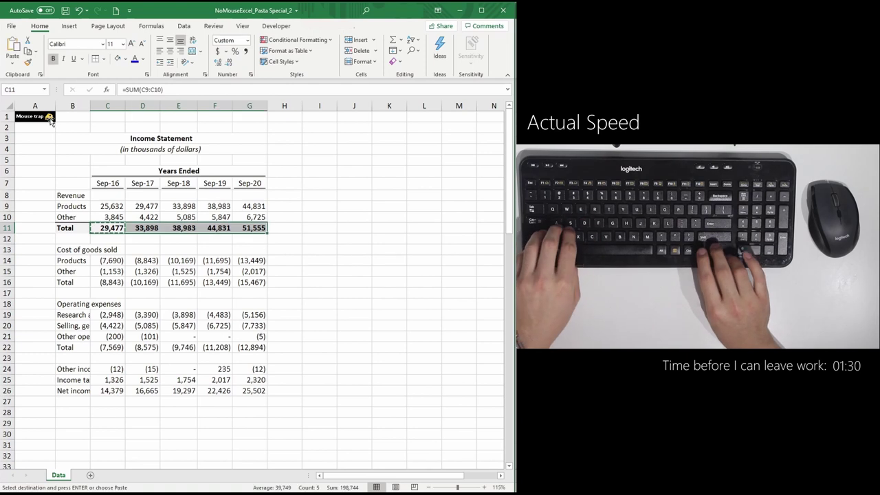
pyautogui.hotkey('ctrl', 'alt', 'v')
pyautogui.press('Return')
pyautogui.press('Escape')
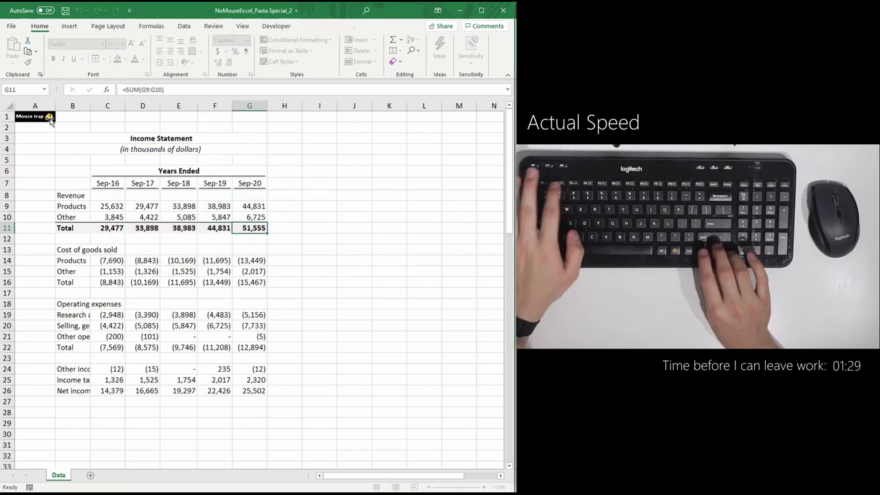
# Step: Bold the Revenue heading and copy the Revenue block B8:G11
pyautogui.press('Left')
pyautogui.press('Up')
pyautogui.press('Up')
pyautogui.press('Up')
pyautogui.hotkey('ctrl', 'b')
pyautogui.hotkey('shift', 'Down')
pyautogui.hotkey('shift', 'Down')
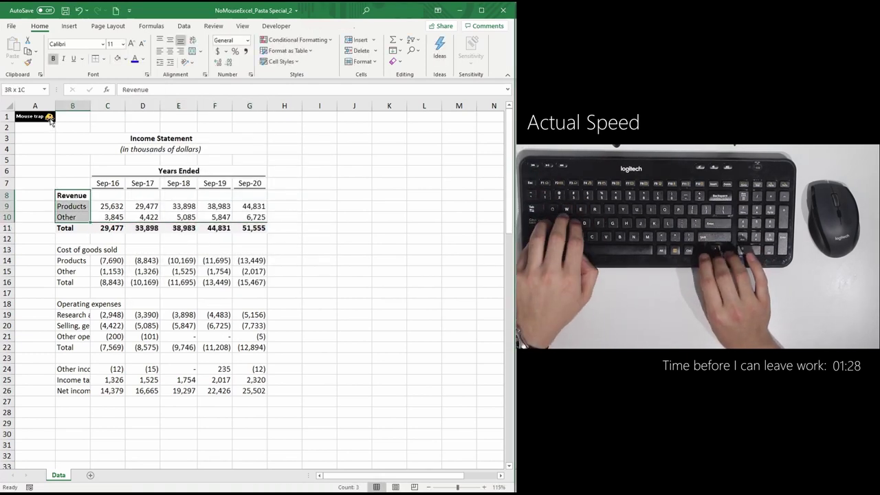
pyautogui.hotkey('ctrl', 'q')
pyautogui.press('Escape')
pyautogui.hotkey('shift', 'Right')
pyautogui.hotkey('shift', 'Right')
pyautogui.hotkey('shift', 'Right')
pyautogui.hotkey('shift', 'Right')
pyautogui.hotkey('shift', 'Right')
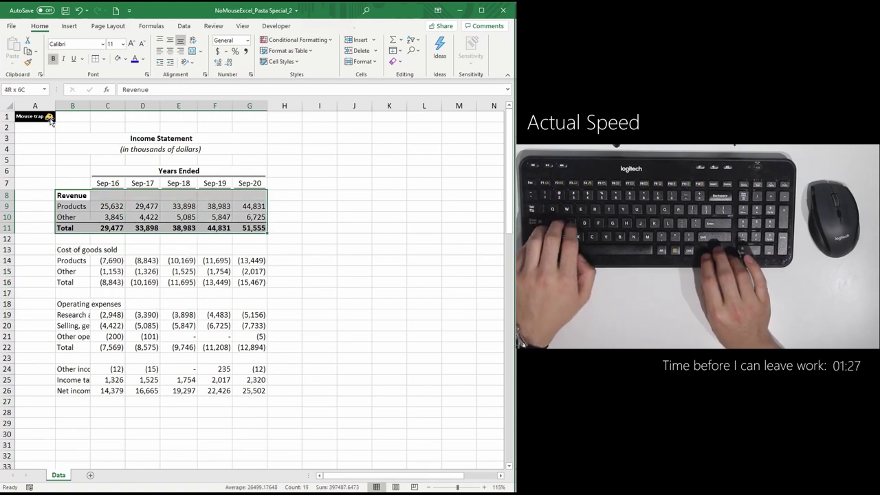
# Step: Paste the Revenue block's formatting onto the Cost of goods sold block B13:G16
pyautogui.press('Down')
pyautogui.press('Down')
pyautogui.press('Down')
pyautogui.press('Down')
pyautogui.hotkey('shift', 'Down')
pyautogui.hotkey('shift', 'Down')
pyautogui.hotkey('shift', 'Down')
pyautogui.hotkey('shift', 'Right')
pyautogui.hotkey('shift', 'Right')
pyautogui.hotkey('shift', 'Right')
pyautogui.hotkey('shift', 'Right')
pyautogui.hotkey('shift', 'Right')
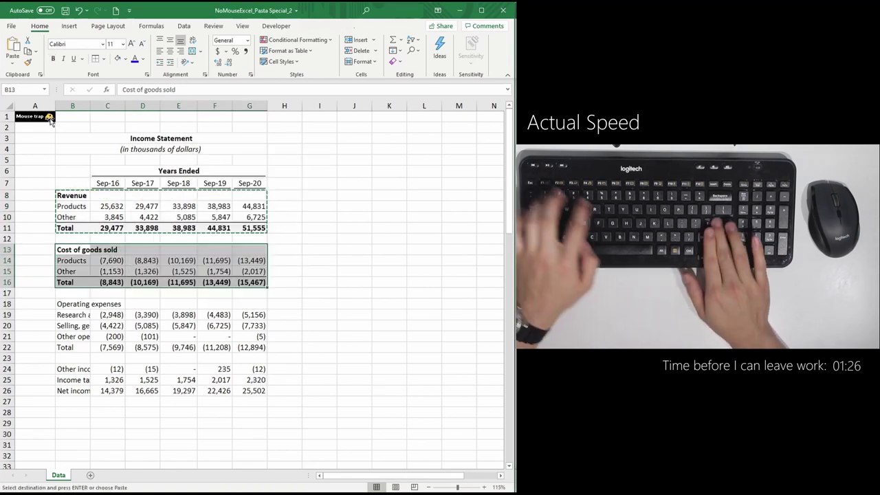
pyautogui.hotkey('ctrl', 'alt', 'v')
pyautogui.press('t')
pyautogui.press('Return')
pyautogui.press('Escape')
pyautogui.press('Down')
# Step: AutoSum the cost lines in C16 and paste the SUM formula across C16:G16
pyautogui.press('Right')
pyautogui.hotkey('alt', '=')
pyautogui.hotkey('ctrl', 'Return')
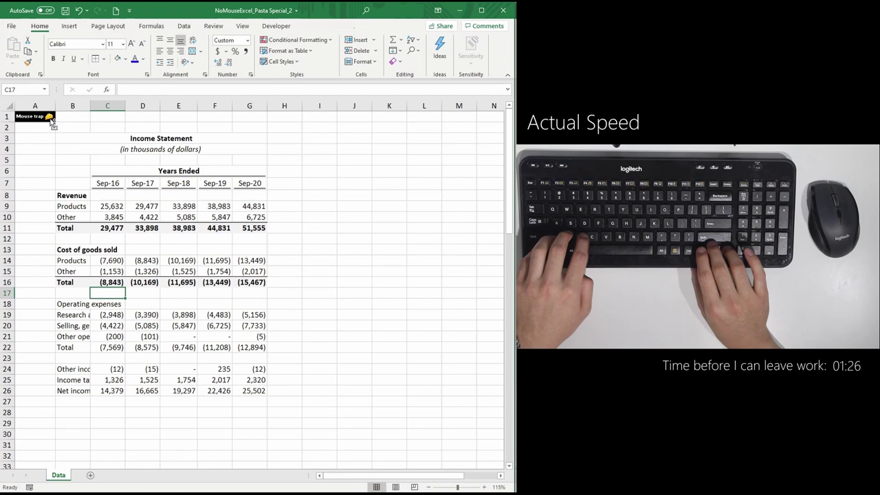
pyautogui.hotkey('shift', 'Right')
pyautogui.hotkey('shift', 'Right')
pyautogui.hotkey('shift', 'Right')
pyautogui.hotkey('shift', 'Right')
pyautogui.hotkey('ctrl', 'alt', 'v')
pyautogui.press('f')
pyautogui.press('Return')
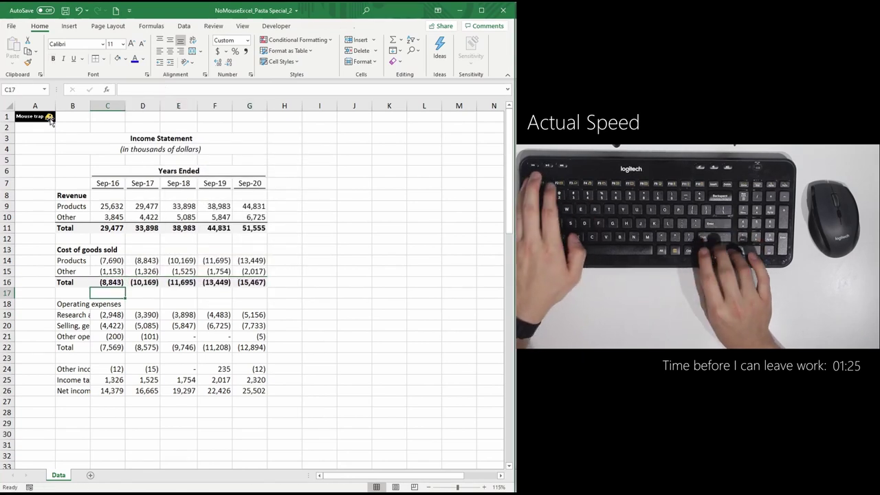
pyautogui.press('Escape')
pyautogui.hotkey('ctrl', 'Right')
pyautogui.press('Left')
# Step: Insert a blank row 18 above the Operating expenses section
pyautogui.hotkey('ctrl', 'Left')
pyautogui.press('Down')
pyautogui.press('Down')
pyautogui.press('Down')
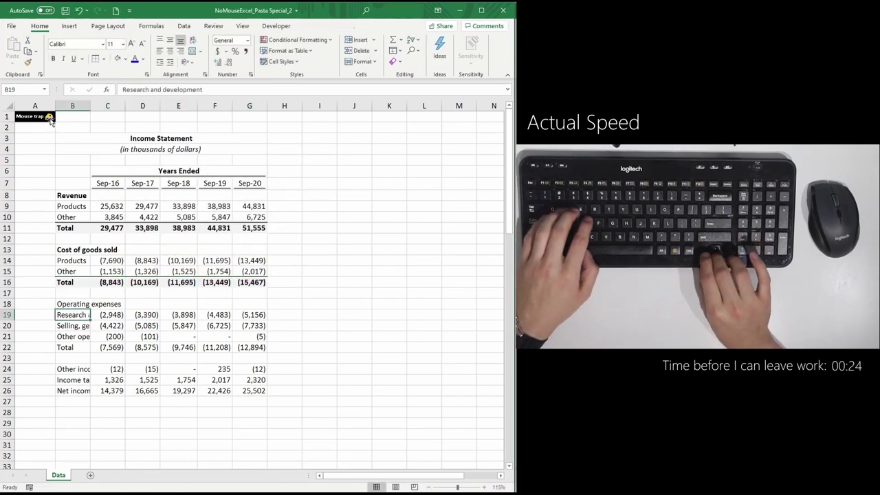
pyautogui.press('Up')
pyautogui.hotkey('shift', 'space')
pyautogui.hotkey('ctrl', 'shift', '=')
pyautogui.hotkey('ctrl', 'shift', '=')
pyautogui.press('Up')
pyautogui.press('Up')
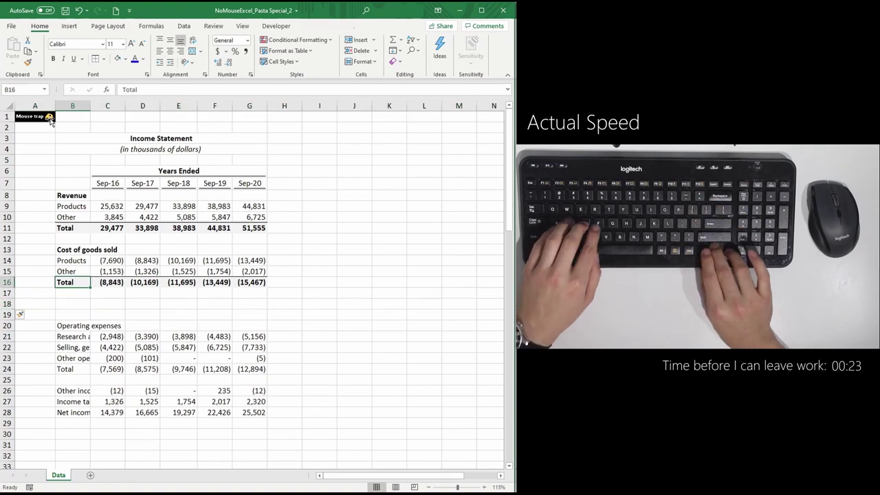
# Step: Give the new row 18 the cost Total row's formatting with Paste Special Formats
pyautogui.hotkey('ctrl', 'shift', 'Right')
pyautogui.hotkey('ctrl', 'c')
pyautogui.press('Down')
pyautogui.press('Down')
pyautogui.hotkey('ctrl', 'alt', 'v')
pyautogui.press('t')
pyautogui.press('Return')
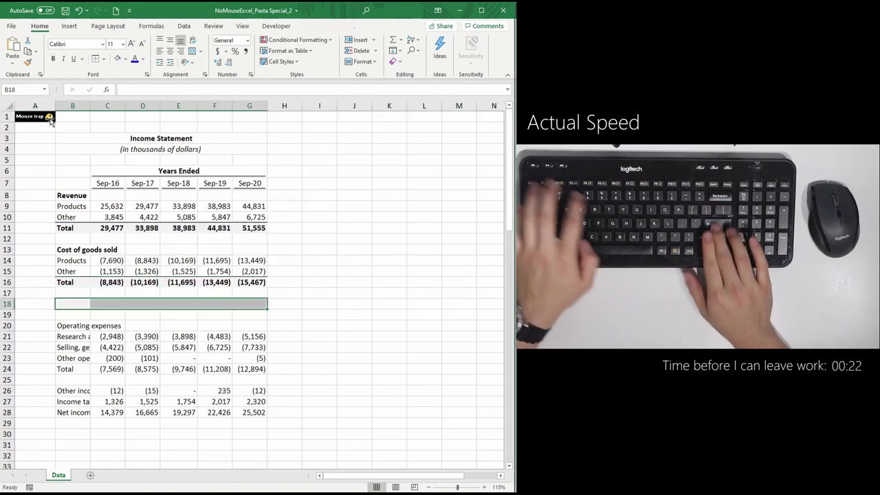
pyautogui.press('Escape')
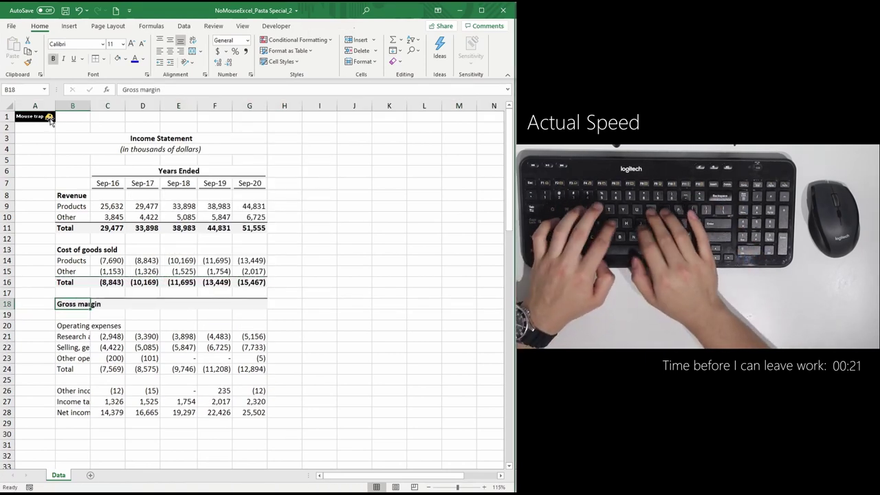
# Step: Enter the Gross margin formula =C11+C16 in C18 and copy it across to G18
pyautogui.press('Right')
pyautogui.write('=')
pyautogui.press('Up')
pyautogui.press('Up')
pyautogui.press('Up')
pyautogui.press('Up')
pyautogui.press('Up')
pyautogui.press('Up')
pyautogui.press('Up')
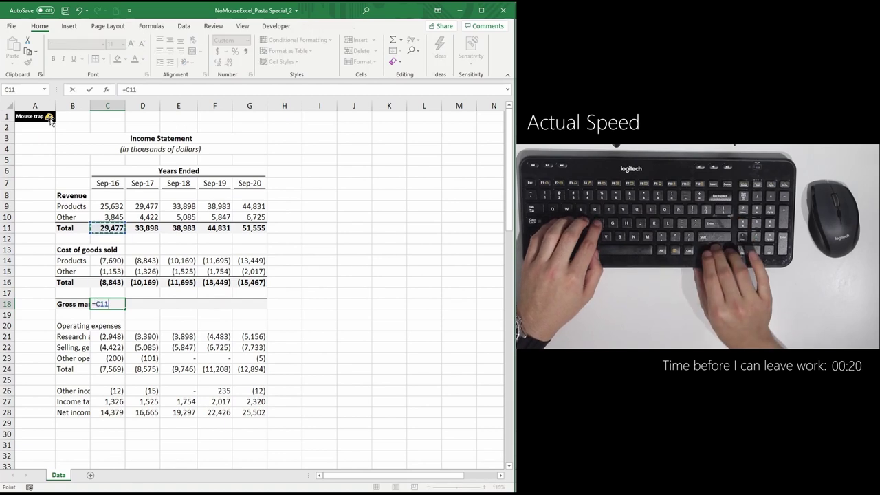
pyautogui.press('Return')
pyautogui.press('Up')
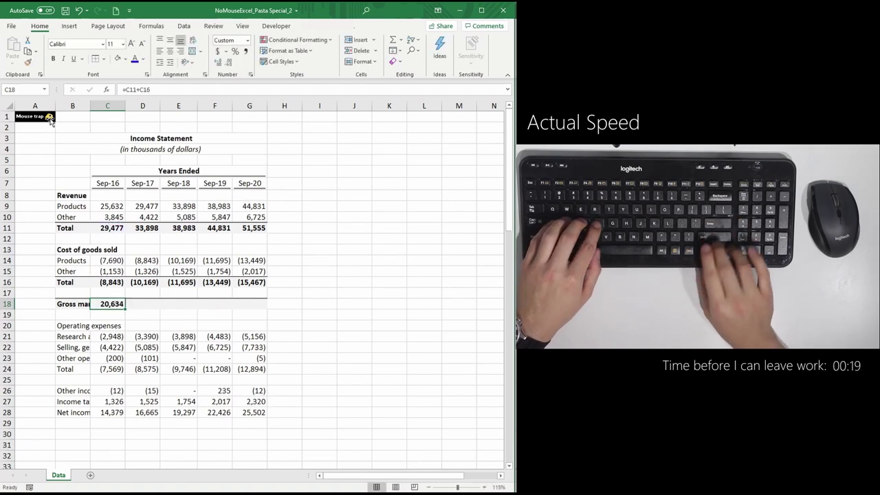
pyautogui.hotkey('ctrl', 'c')
pyautogui.hotkey('shift', 'Right')
pyautogui.hotkey('shift', 'Right')
pyautogui.hotkey('shift', 'Right')
pyautogui.hotkey('shift', 'Right')
pyautogui.press('Return')
# Step: Make the Operating expenses heading in B20 bold
pyautogui.press('Down')
pyautogui.press('Down')
pyautogui.press('Left')
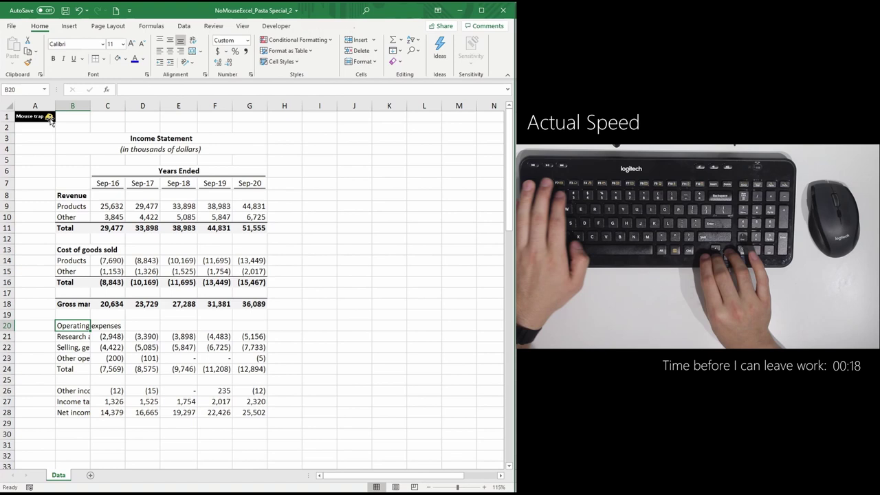
pyautogui.hotkey('ctrl', 'b')
pyautogui.press('Down')
# Step: Paste the Gross margin row's formats onto the Operating expenses Total row 24
pyautogui.press('Down')
pyautogui.press('Down')
pyautogui.press('Down')
pyautogui.press('Up')
pyautogui.press('Up')
pyautogui.press('Up')
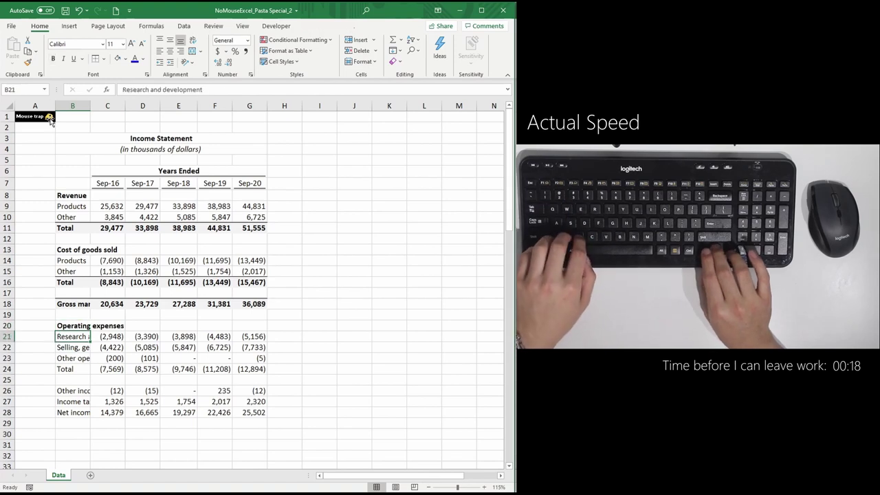
pyautogui.press('Up')
pyautogui.press('Up')
pyautogui.press('Up')
pyautogui.hotkey('ctrl', 'shift', 'Right')
pyautogui.hotkey('ctrl', 'c')
pyautogui.press('Down')
pyautogui.press('Down')
pyautogui.press('Down')
pyautogui.press('Down')
pyautogui.press('Down')
pyautogui.press('Down')
pyautogui.hotkey('ctrl', 'alt', 'v')
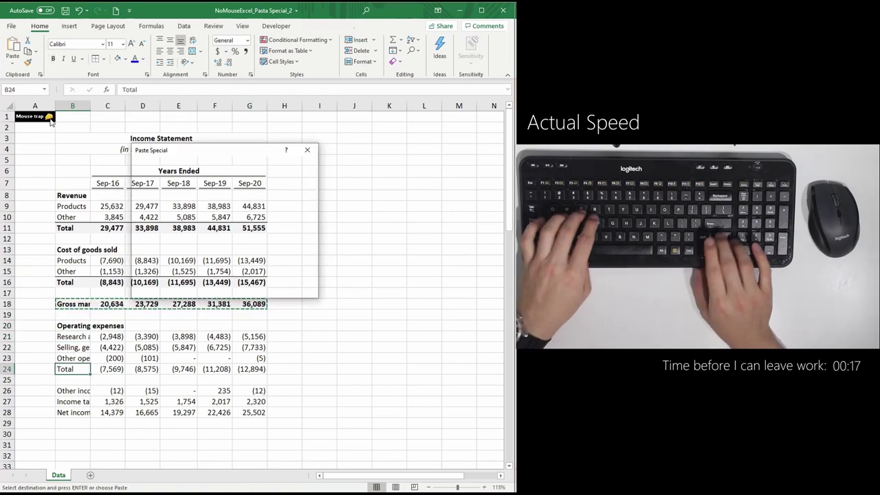
pyautogui.press('t')
pyautogui.press('Return')
pyautogui.press('Escape')
pyautogui.press('Right')
pyautogui.press('Escape')
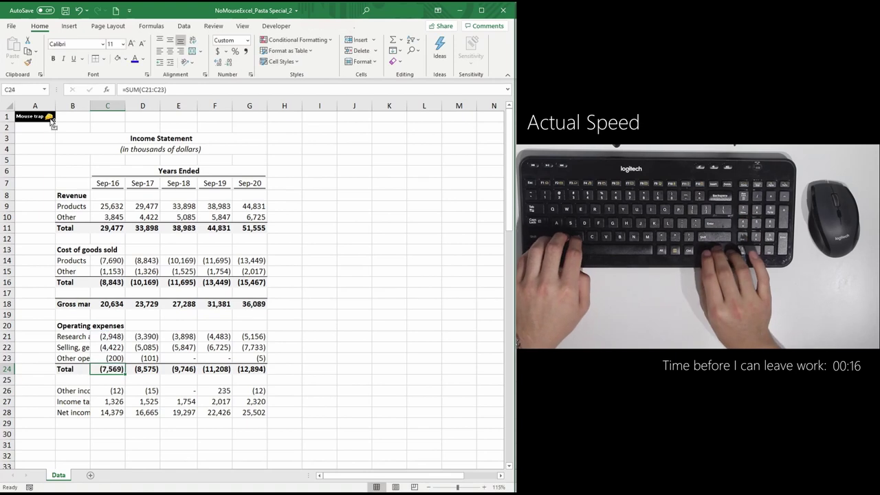
pyautogui.hotkey('ctrl', 'shift', 'Right')
pyautogui.hotkey('ctrl', 'v')
pyautogui.press('Escape')
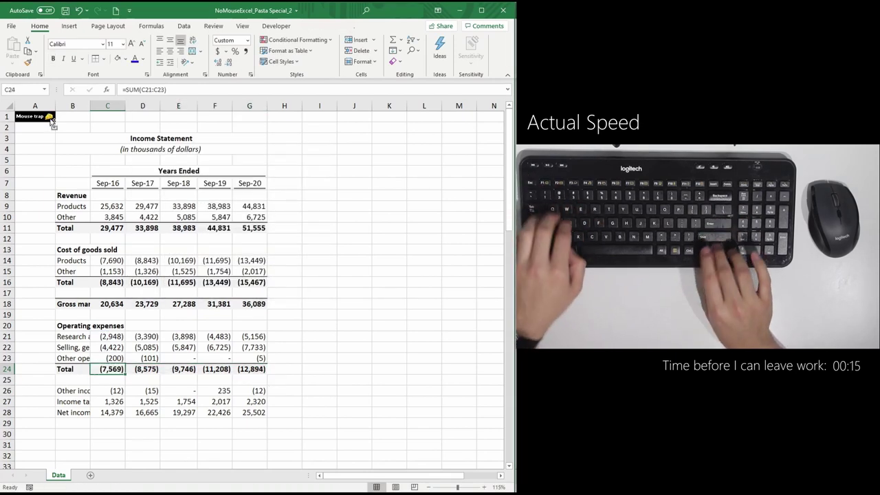
# Step: Insert two blank rows above Other income
pyautogui.hotkey('ctrl', 'Left')
pyautogui.press('Down')
pyautogui.press('Down')
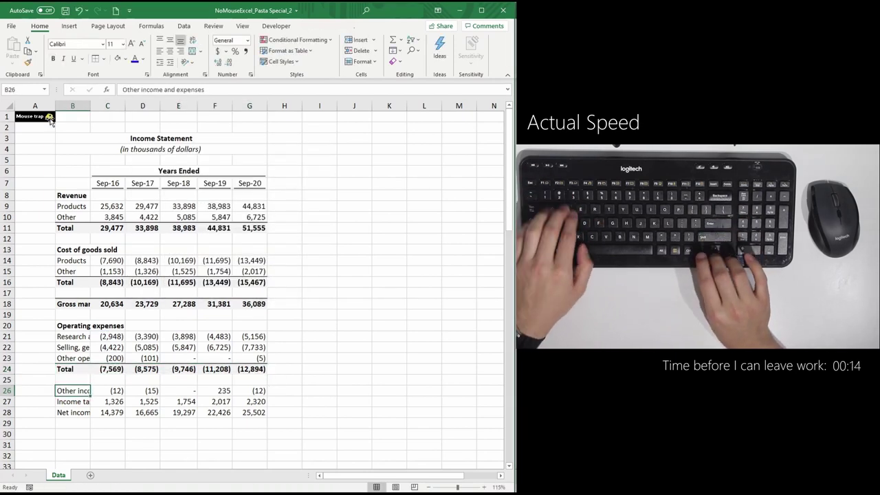
pyautogui.hotkey('shift', 'space')
pyautogui.hotkey('ctrl', 'shift', '+')
pyautogui.hotkey('ctrl', 'shift', '+')
pyautogui.press('Up')
pyautogui.press('Up')
pyautogui.press('Up')
pyautogui.press('Down')
pyautogui.hotkey('ctrl', 'shift', 'Right')
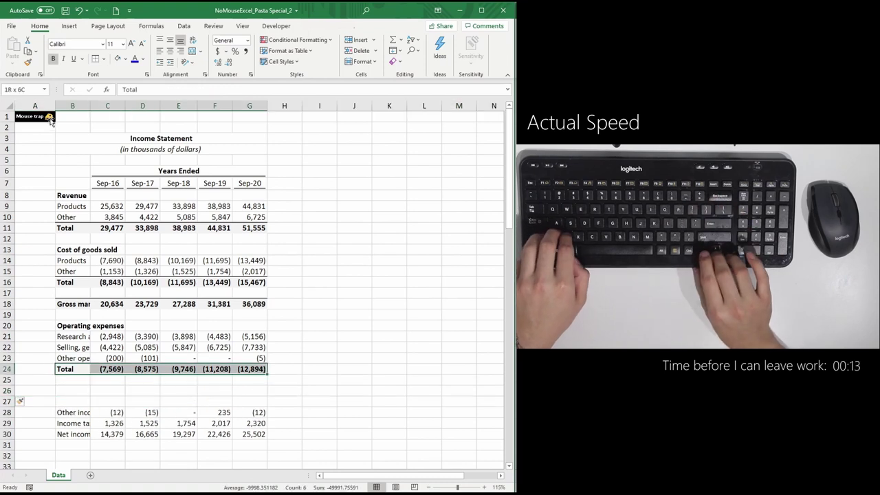
# Step: Format row 26 like the Total row and label it 'Operating income'
pyautogui.hotkey('ctrl', 'c')
pyautogui.press('Down')
pyautogui.press('Down')
pyautogui.hotkey('ctrl', 'alt', 'v')
pyautogui.press('t')
pyautogui.press('Return')
pyautogui.press('Escape')
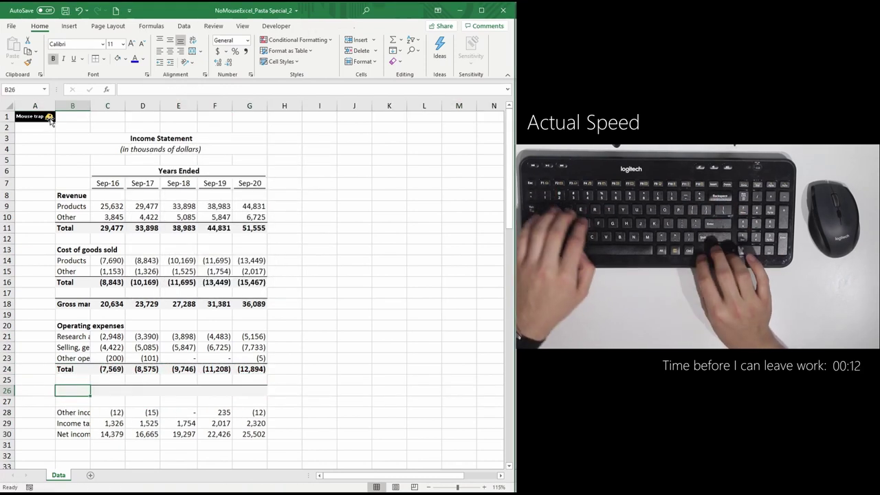
pyautogui.write('Operating income')
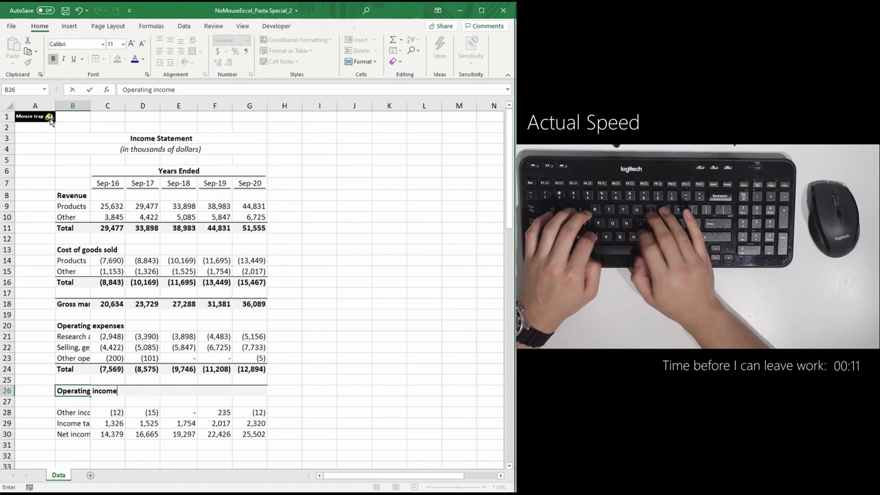
pyautogui.press('Right')
# Step: Enter =C18+C24 in C26, fill it across to G26 and verify the Sep-20 formula
pyautogui.write('=')
pyautogui.press('Up')
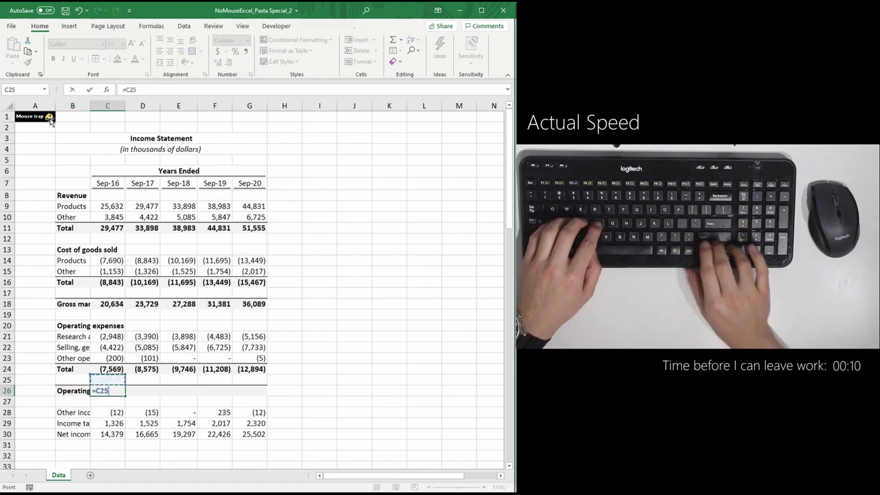
pyautogui.hotkey('ctrl', 'Up')
pyautogui.hotkey('ctrl', 'Up')
pyautogui.hotkey('ctrl', 'Up')
pyautogui.write('+')
pyautogui.press('Up')
pyautogui.press('Up')
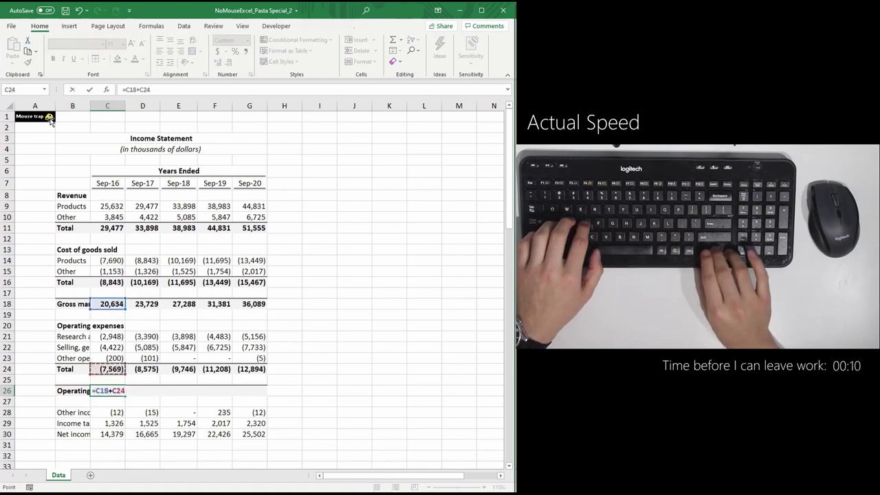
pyautogui.hotkey('ctrl', 'Return')
pyautogui.hotkey('shift', 'Right')
pyautogui.hotkey('shift', 'Right')
pyautogui.hotkey('shift', 'Right')
pyautogui.hotkey('shift', 'Right')
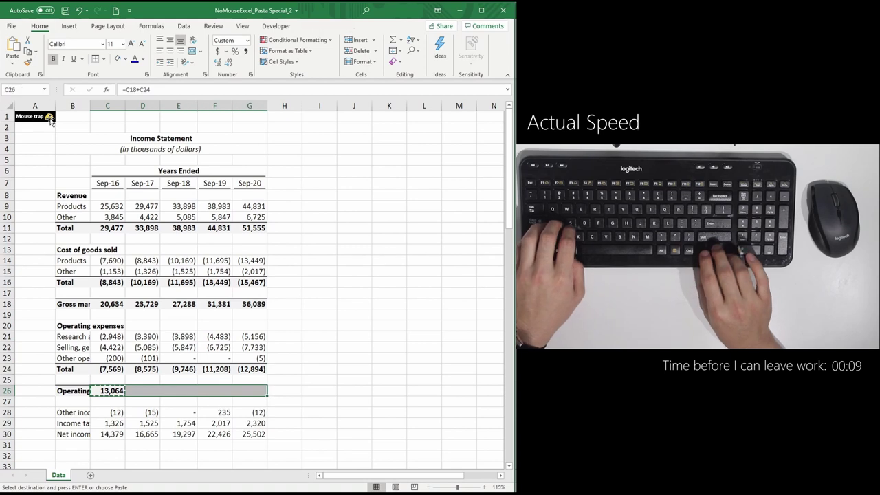
pyautogui.press('Return')
pyautogui.hotkey('ctrl', 'Right')
pyautogui.press('F2')
pyautogui.press('Escape')
pyautogui.press('Down')
pyautogui.press('Down')
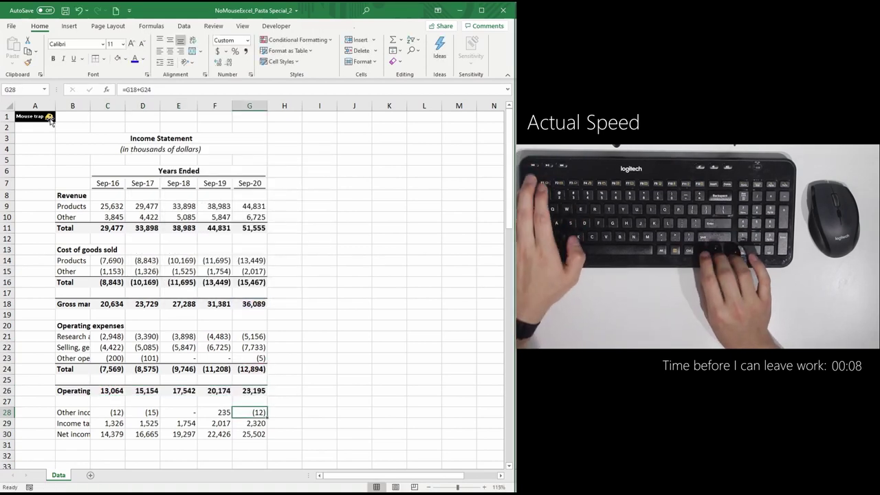
# Step: Paste the Operating income row's bold formatting onto the Net income row 30
pyautogui.press('Left')
pyautogui.press('Left')
pyautogui.press('Left')
pyautogui.press('Left')
pyautogui.press('Left')
pyautogui.press('Up')
pyautogui.press('Up')
pyautogui.hotkey('ctrl', 'shift', 'Right')
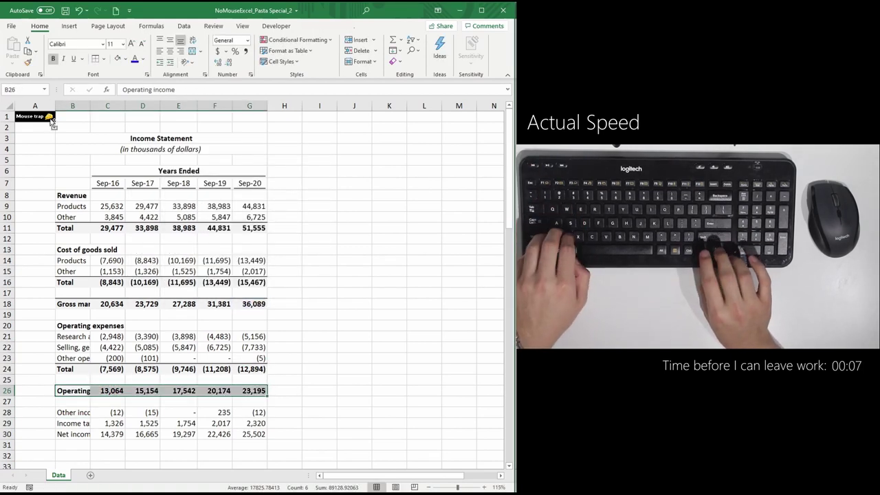
pyautogui.hotkey('ctrl', 'c')
pyautogui.press('Down')
pyautogui.press('Down')
pyautogui.press('Down')
pyautogui.press('Down')
pyautogui.press('alt')
pyautogui.press('e')
pyautogui.press('s')
pyautogui.press('t')
pyautogui.press('Return')
pyautogui.press('Escape')
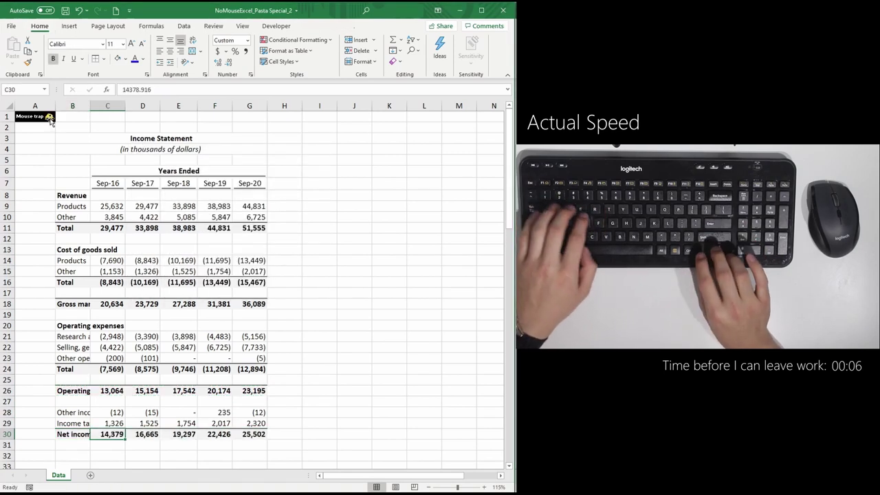
# Step: Enter the Net income formula =C26+SUM(C28:C29) in C30
pyautogui.write('=')
pyautogui.press('Right')
pyautogui.press('Up')
pyautogui.press('Up')
pyautogui.press('Up')
pyautogui.press('Up')
pyautogui.write('+')
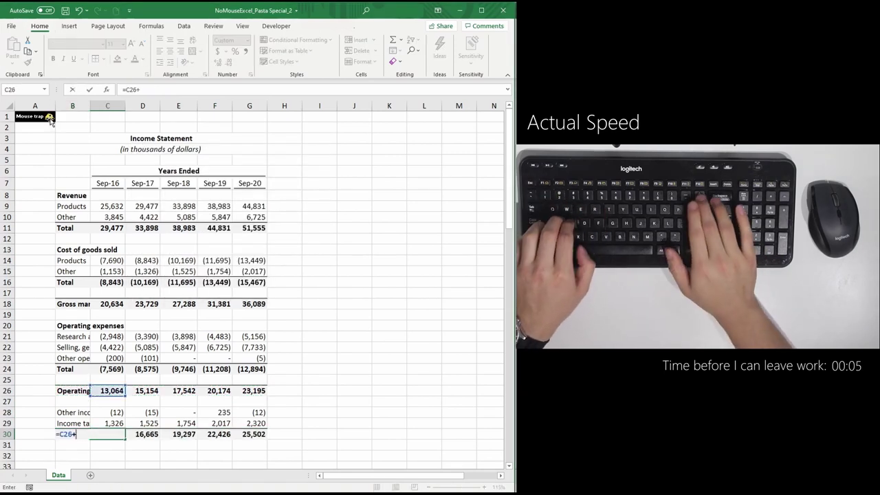
pyautogui.write('SUM(')
pyautogui.press('Right')
pyautogui.hotkey('shift', 'Up')
pyautogui.hotkey('shift', 'Up')
pyautogui.press('Down')
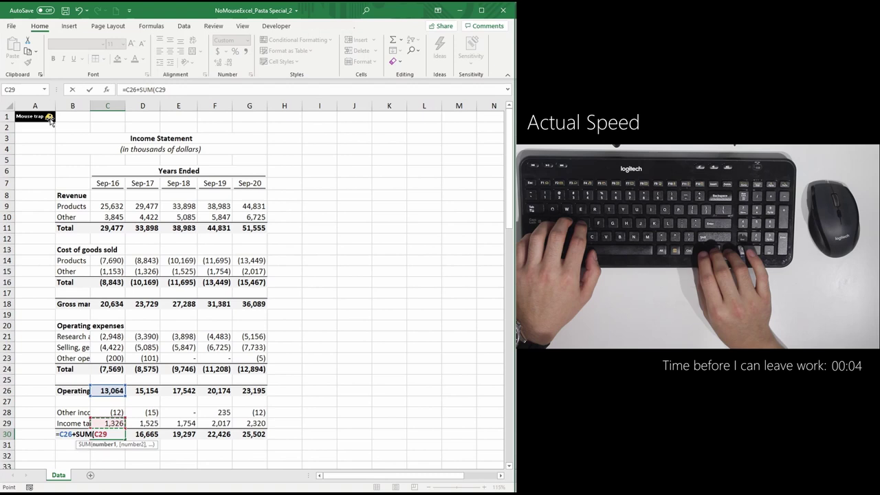
pyautogui.press('Return')
# Step: Paste the Net income formula across to G30 as formulas only and verify Sep-20
pyautogui.press('Up')
pyautogui.hotkey('ctrl', 'c')
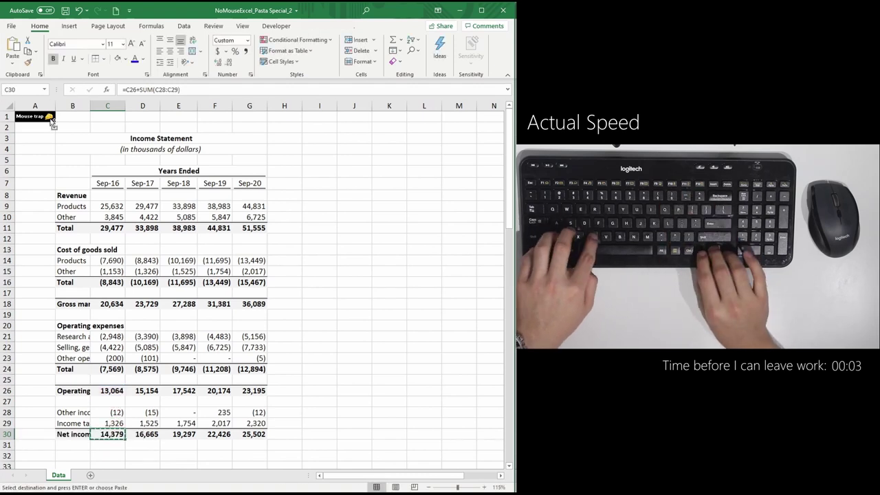
pyautogui.press('Right')
pyautogui.hotkey('shift', 'Right')
pyautogui.hotkey('shift', 'Right')
pyautogui.hotkey('shift', 'Right')
pyautogui.hotkey('ctrl', 'alt', 'v')
pyautogui.press('f')
pyautogui.press('Return')
pyautogui.press('Escape')
pyautogui.hotkey('ctrl', 'Right')
pyautogui.press('F2')
pyautogui.press('Escape')
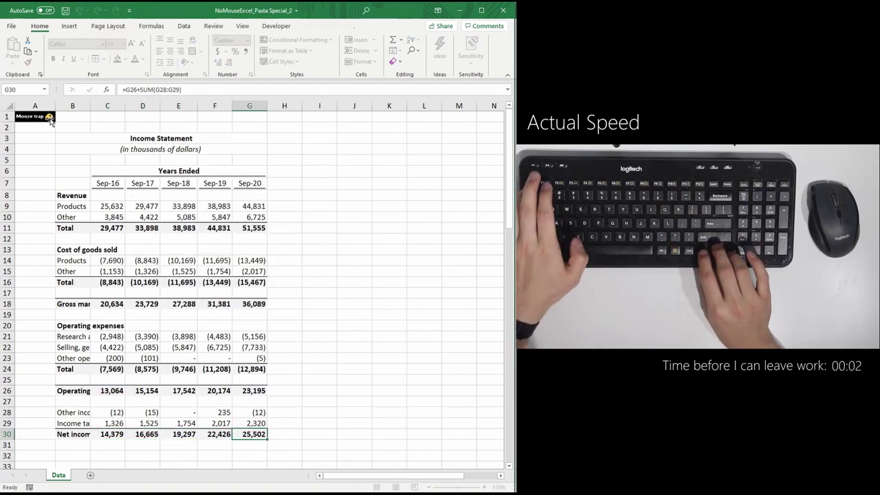
# Step: Autofit the width of label column B
pyautogui.press('Left')
pyautogui.press('Left')
pyautogui.press('Left')
pyautogui.press('Left')
pyautogui.press('Left')
pyautogui.hotkey('ctrl', 'space')
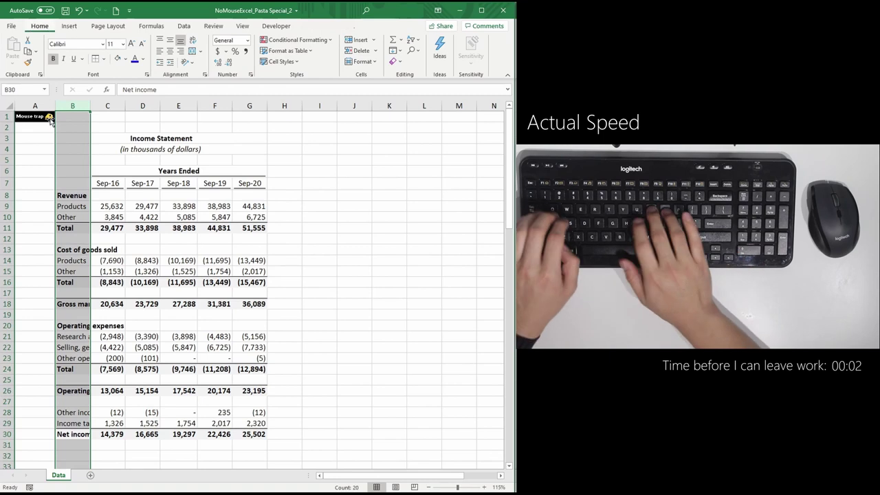
pyautogui.hotkey('alt', 'h')
pyautogui.press('o')
pyautogui.press('i')
# Step: Turn off the sheet gridlines from the View tab and return to the top
pyautogui.press('Right')
pyautogui.hotkey('alt', 'w')
pyautogui.press('v')
pyautogui.press('g')
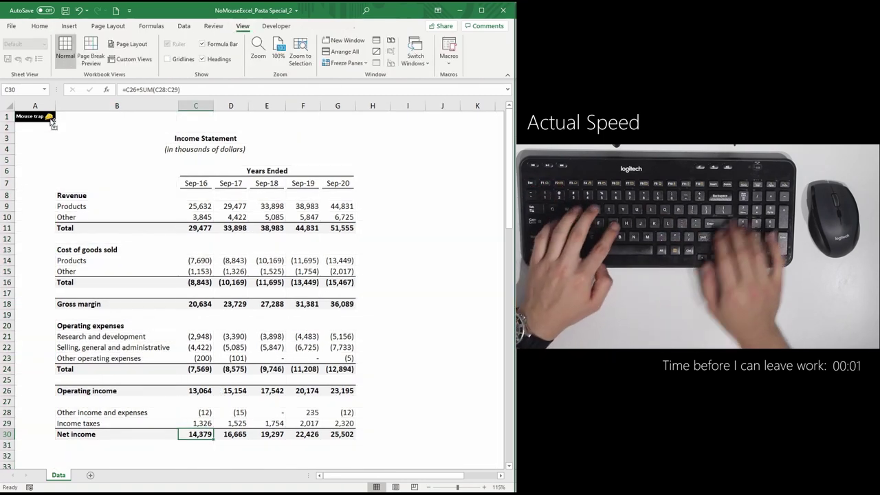
pyautogui.hotkey('ctrl', 'Home')
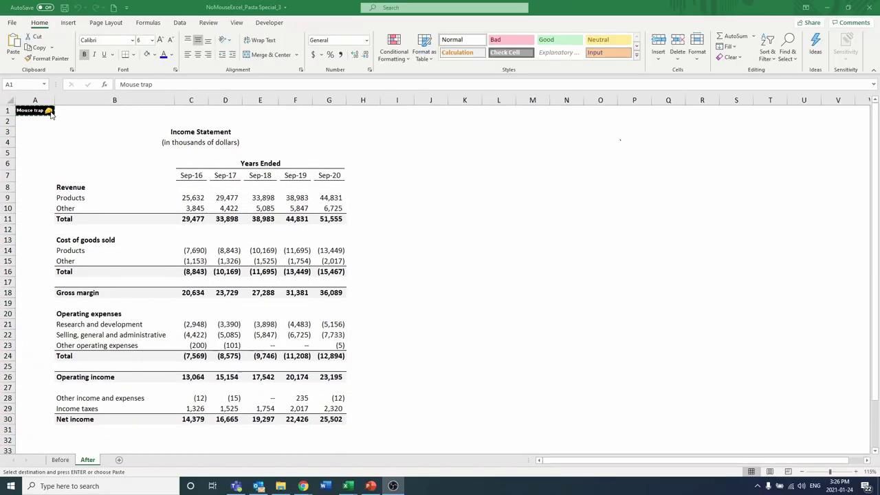
# Step: Preview the Home tab Paste options list, then bring up Paste Special with Ctrl+Alt+V
pyautogui.click(12, 62)
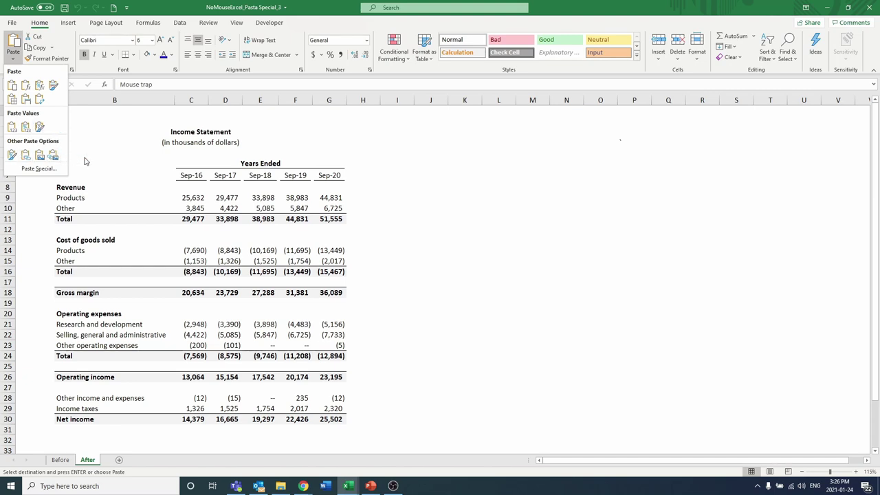
pyautogui.press('Escape')
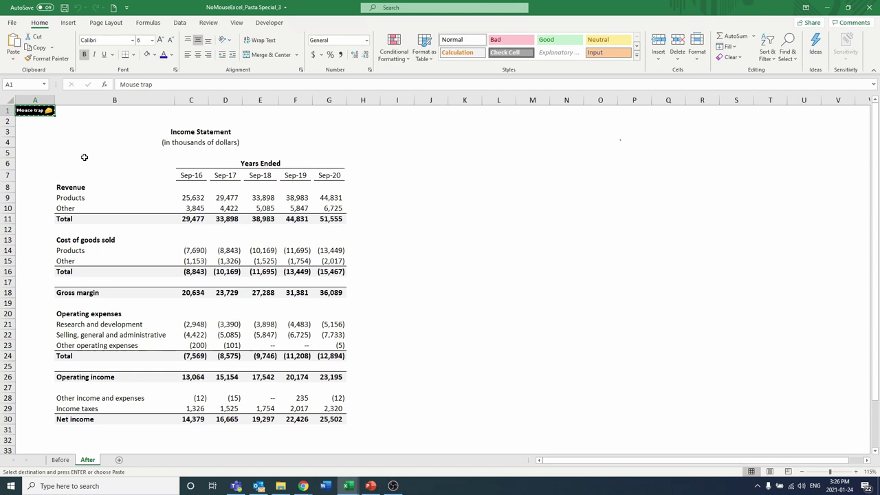
pyautogui.hotkey('ctrl', 'alt', 'v')
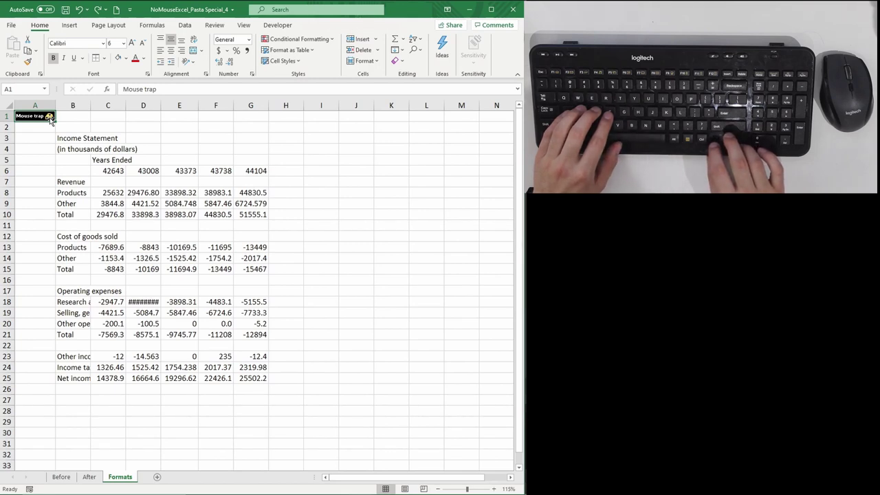
# Step: Give C8 a custom comma-separated whole-number format
pyautogui.press('Right')
pyautogui.press('Right')
pyautogui.press('Down')
pyautogui.press('Down')
pyautogui.press('Down')
pyautogui.press('Down')
pyautogui.press('Down')
pyautogui.press('Down')
pyautogui.press('Down')
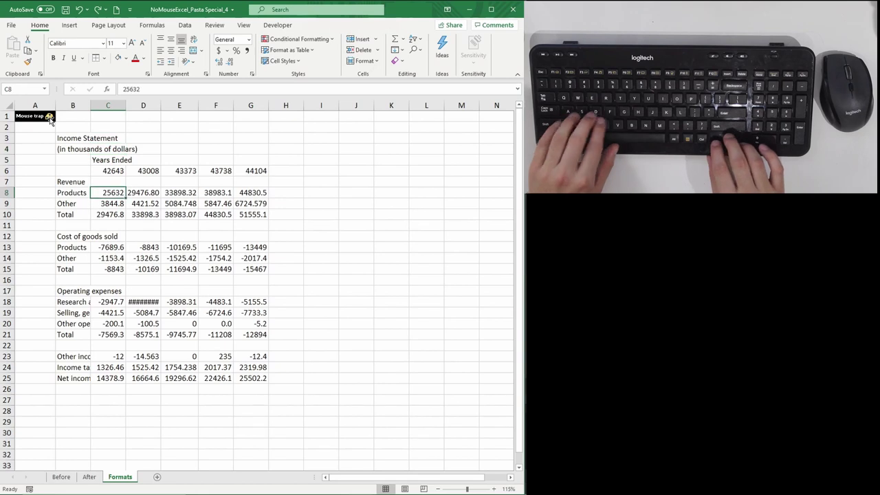
pyautogui.hotkey('ctrl', '1')
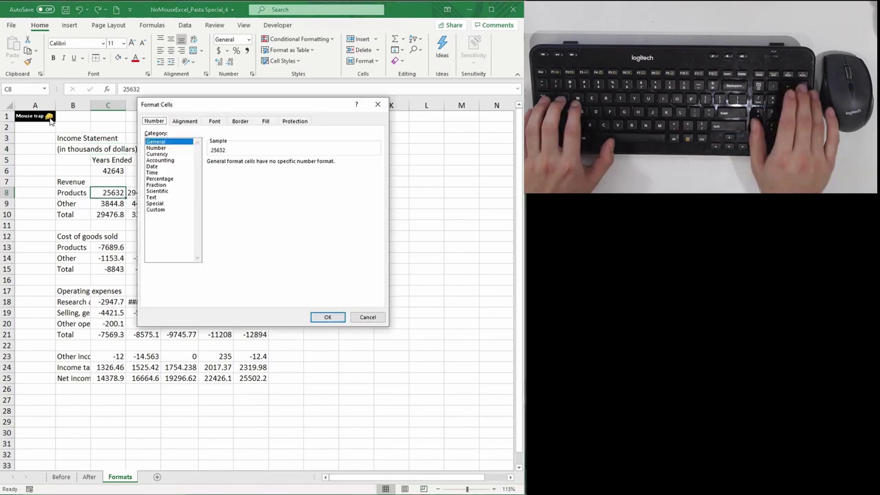
pyautogui.press('End')
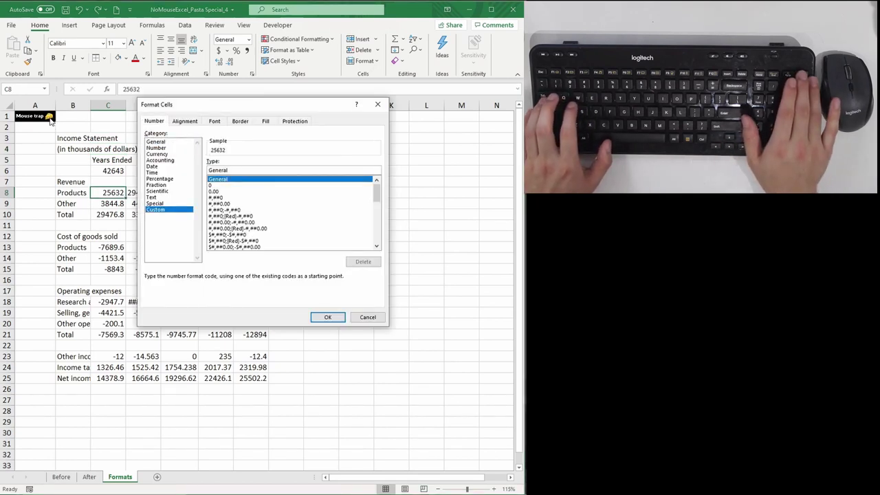
pyautogui.press('Tab')
pyautogui.press('Tab')
pyautogui.press('End')
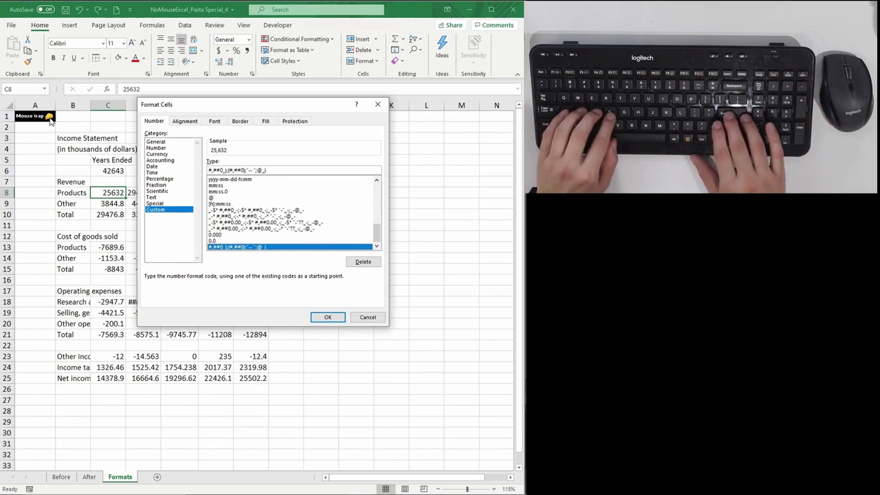
pyautogui.press('Return')
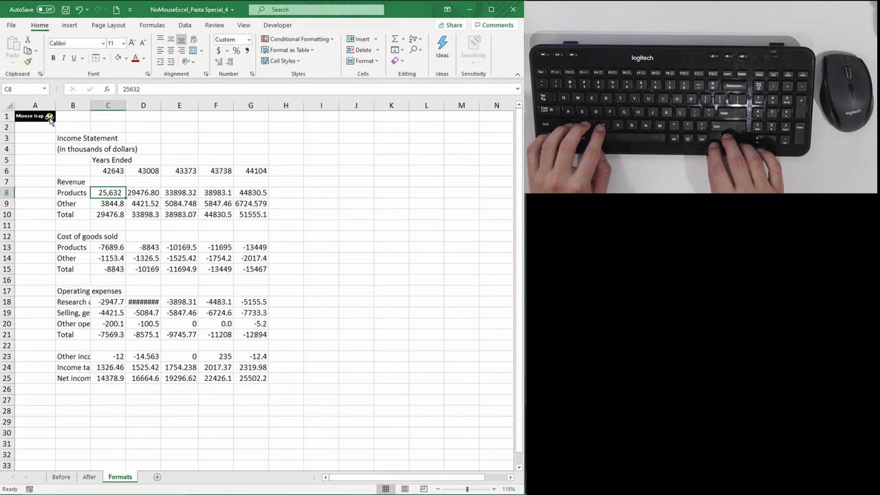
# Step: Copy C8 and paste only its formats onto C8:G10
pyautogui.hotkey('ctrl', 'c')
pyautogui.hotkey('ctrl', 'shift', 'Right')
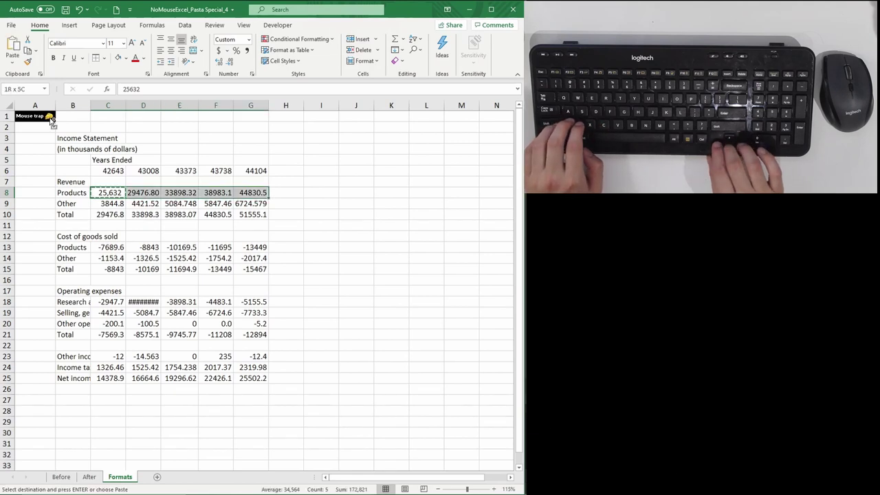
pyautogui.hotkey('ctrl', 'shift', 'Down')
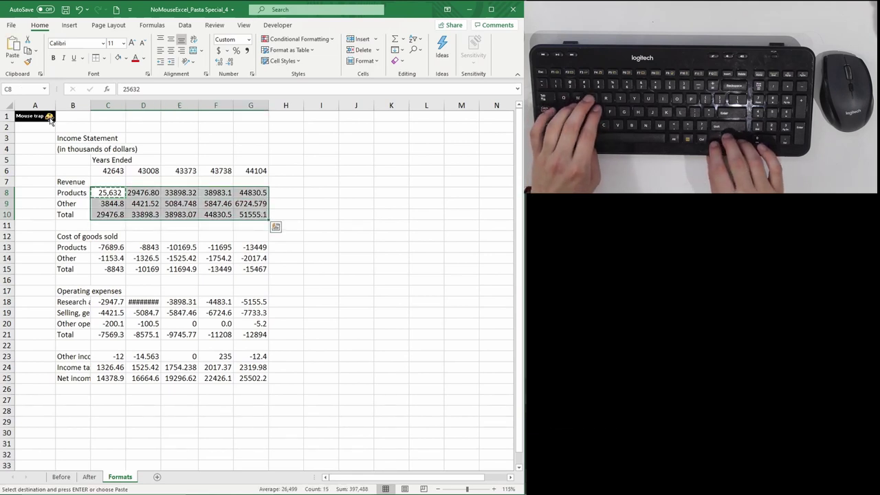
pyautogui.press('alt')
pyautogui.press('e')
pyautogui.press('s')
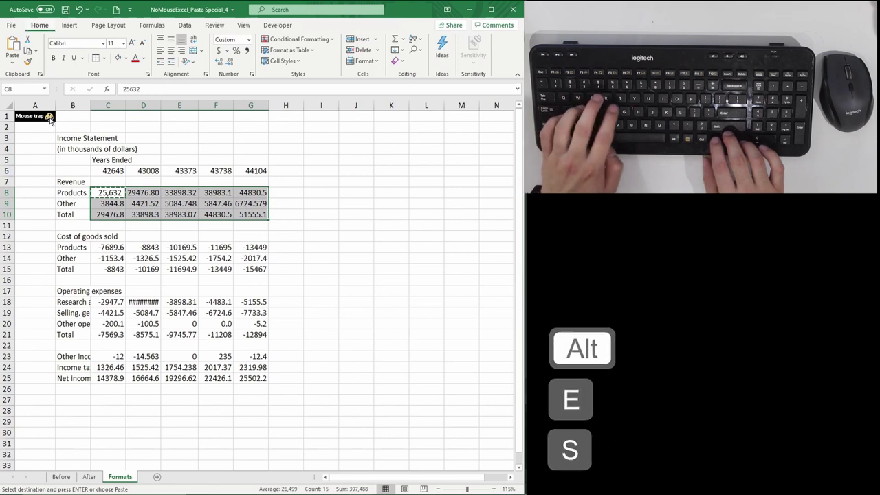
pyautogui.press('t')
pyautogui.press('Return')
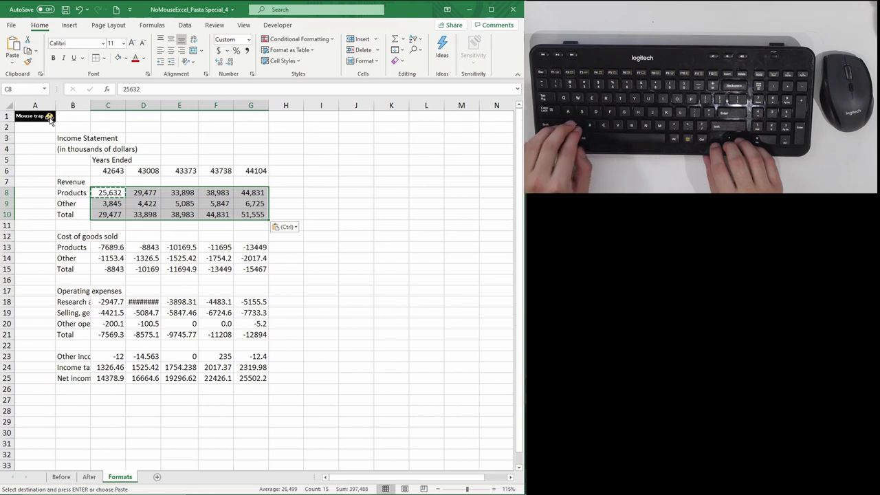
# Step: Undo and repeat the formats-only paste onto C8:G10 using Alt, E, S, T
pyautogui.hotkey('ctrl', 'z')
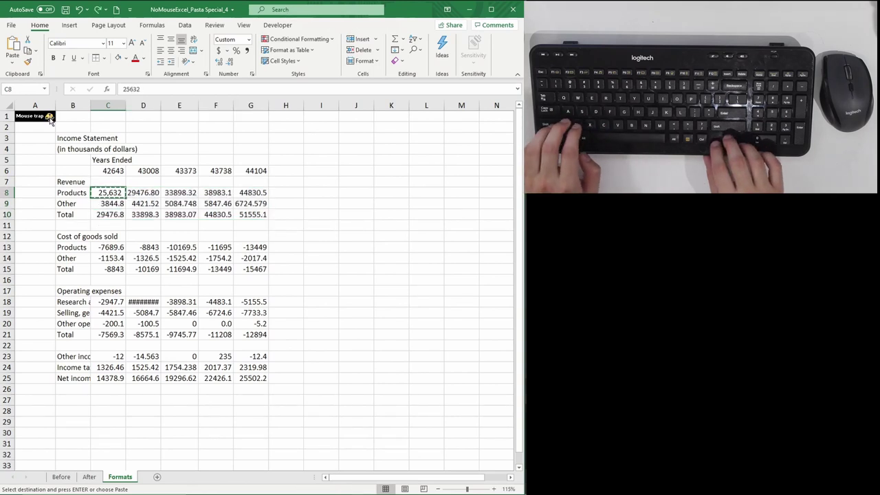
pyautogui.hotkey('ctrl', 'shift', 'Right')
pyautogui.hotkey('ctrl', 'shift', 'Down')
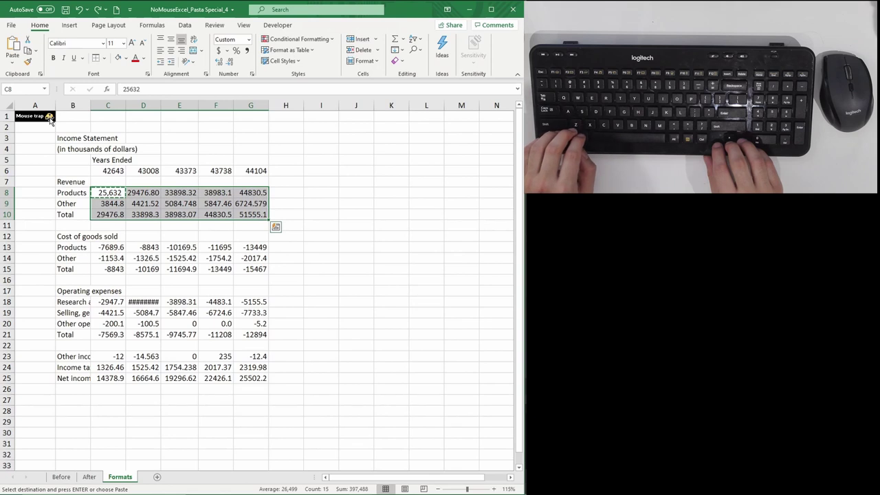
pyautogui.press('alt')
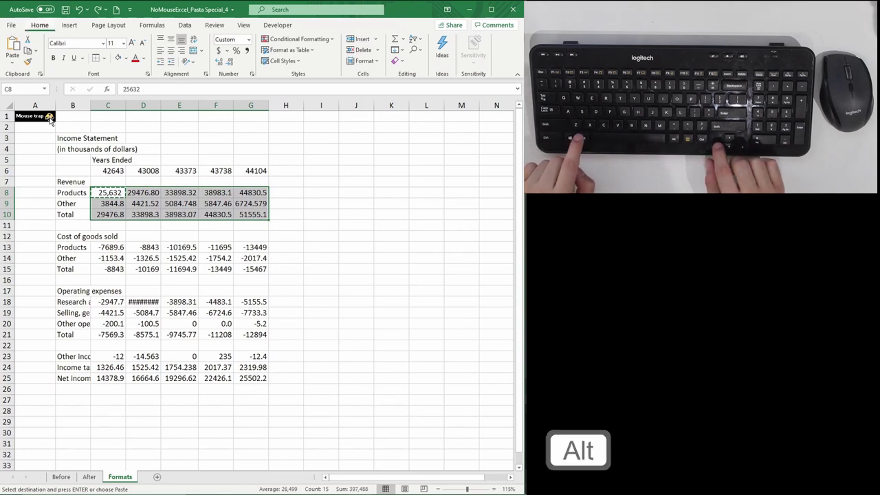
pyautogui.press('e')
pyautogui.press('s')
pyautogui.press('t')
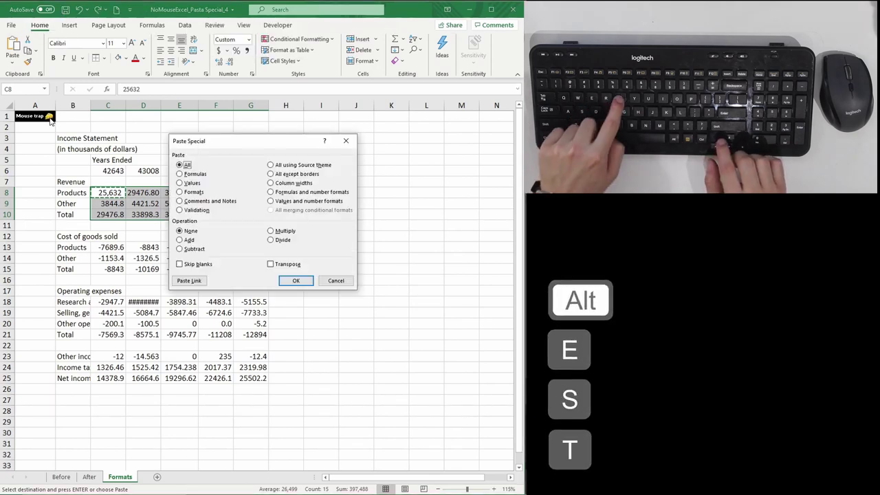
pyautogui.press('Return')
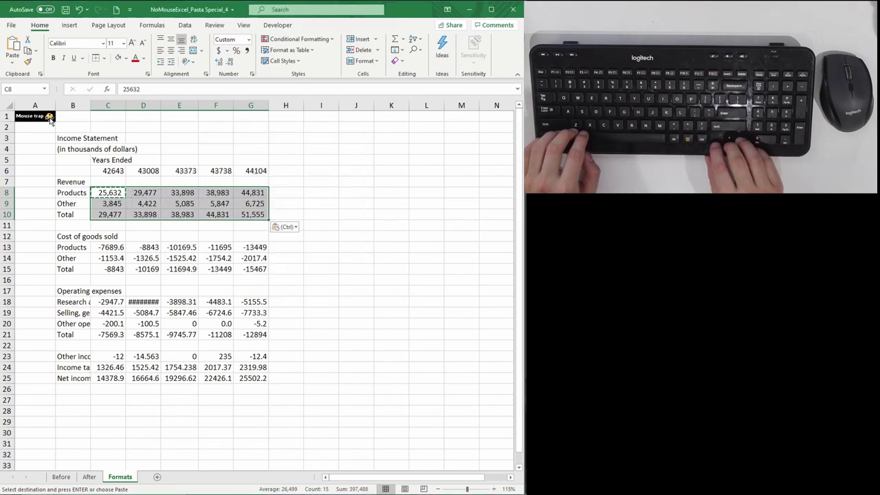
pyautogui.press('Down')
pyautogui.press('Up')
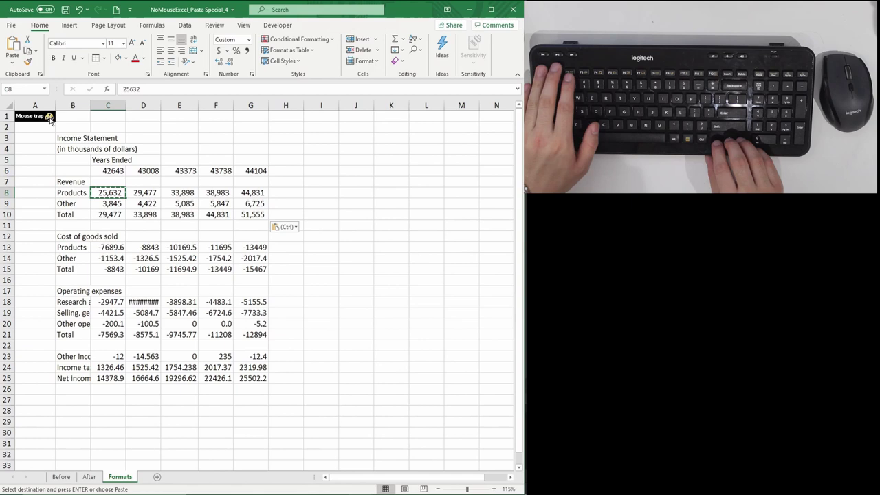
pyautogui.press('Escape')
pyautogui.press('Down')
pyautogui.press('Down')
# Step: Bold the Revenue total row B10:G10 and the Revenue heading in B7
pyautogui.press('Left')
pyautogui.hotkey('ctrl', 'shift', 'Right')
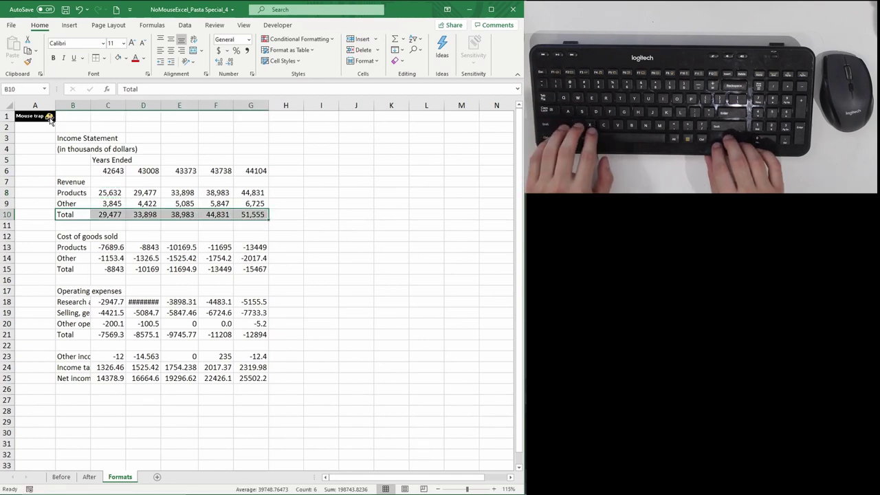
pyautogui.hotkey('ctrl', 'b')
pyautogui.hotkey('alt', 'h')
pyautogui.press('h')
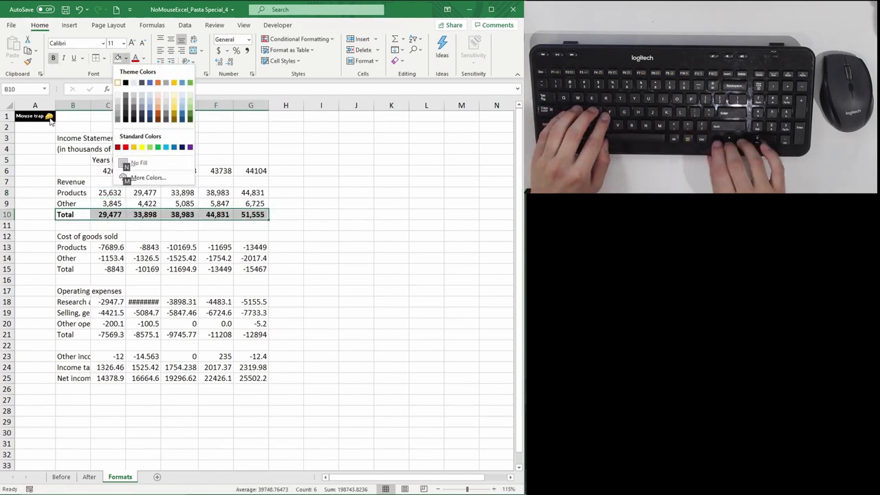
pyautogui.press('Escape')
pyautogui.press('Up')
pyautogui.press('Up')
pyautogui.press('Up')
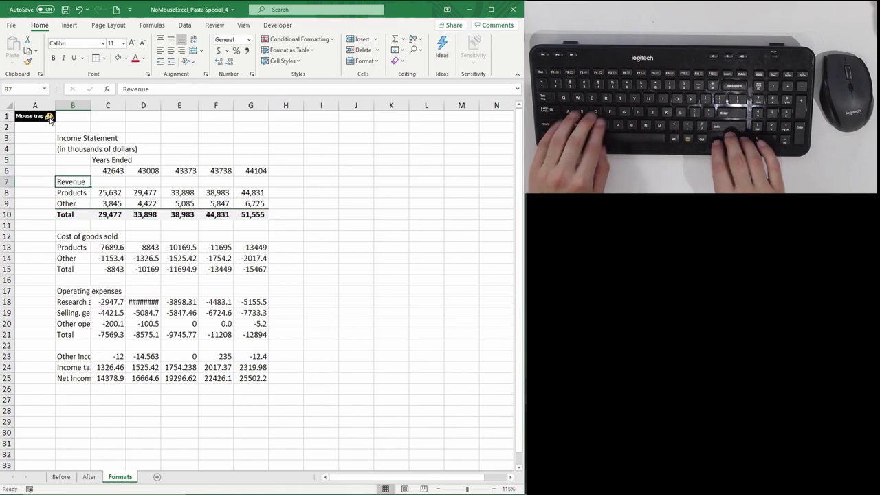
pyautogui.hotkey('ctrl', 'b')
# Step: Copy the Revenue block B7:G10 and paste only its formats onto Cost of goods sold at B12
pyautogui.hotkey('shift', 'Down')
pyautogui.hotkey('shift', 'Down')
pyautogui.hotkey('shift', 'Down')
pyautogui.hotkey('shift', 'Down')
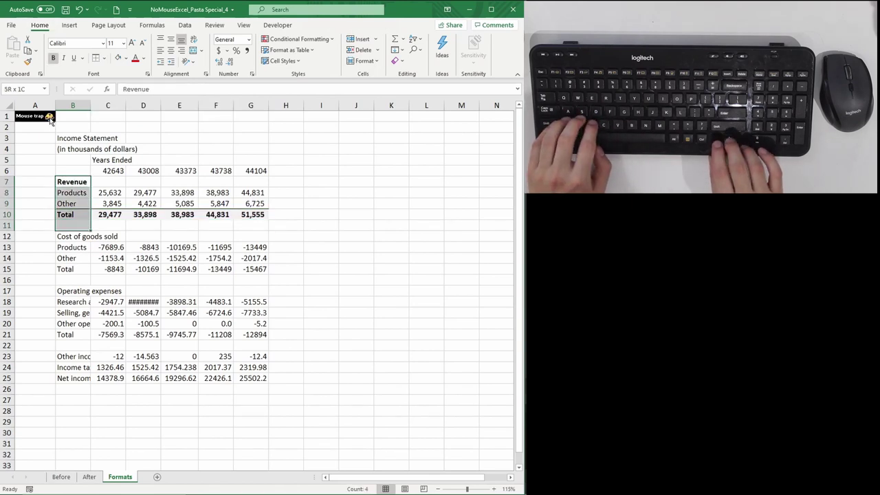
pyautogui.hotkey('shift', 'Up')
pyautogui.hotkey('shift', 'Right')
pyautogui.hotkey('shift', 'Right')
pyautogui.hotkey('shift', 'Right')
pyautogui.hotkey('shift', 'Right')
pyautogui.hotkey('shift', 'Right')
pyautogui.hotkey('ctrl', 'c')
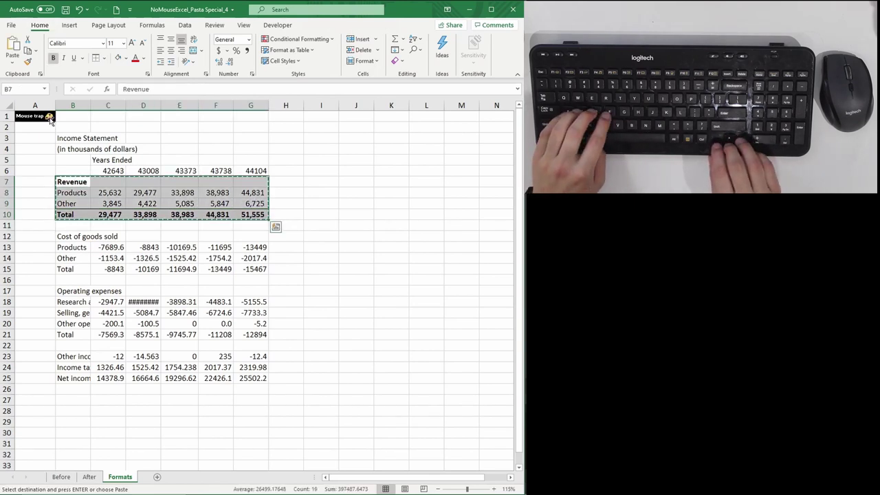
pyautogui.press('Down')
pyautogui.press('Down')
pyautogui.press('Down')
pyautogui.press('Down')
pyautogui.press('Down')
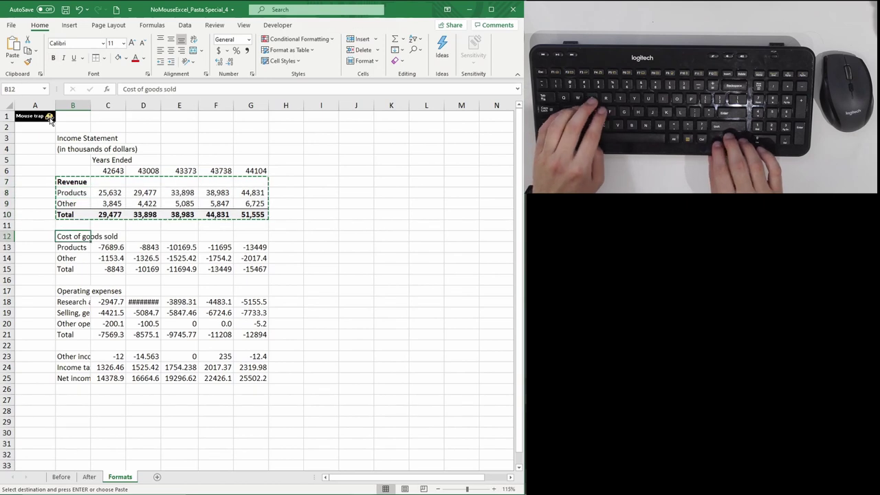
pyautogui.press('alt')
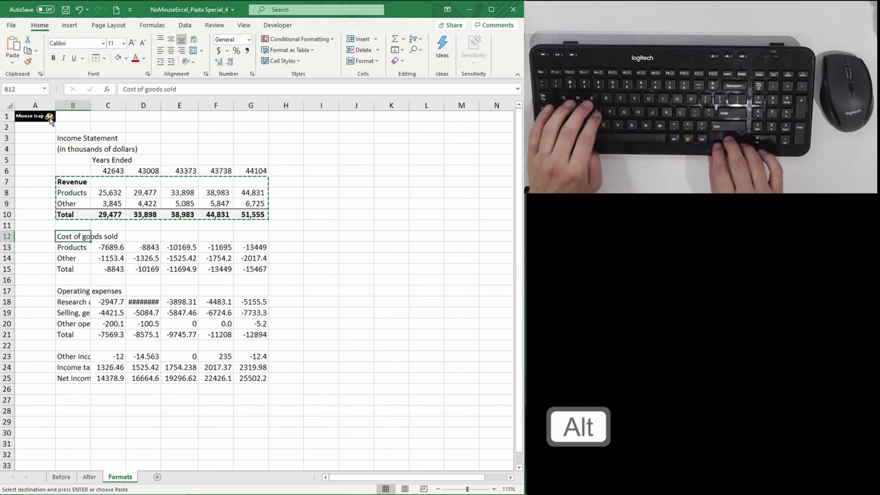
pyautogui.press('e')
pyautogui.press('s')
pyautogui.press('t')
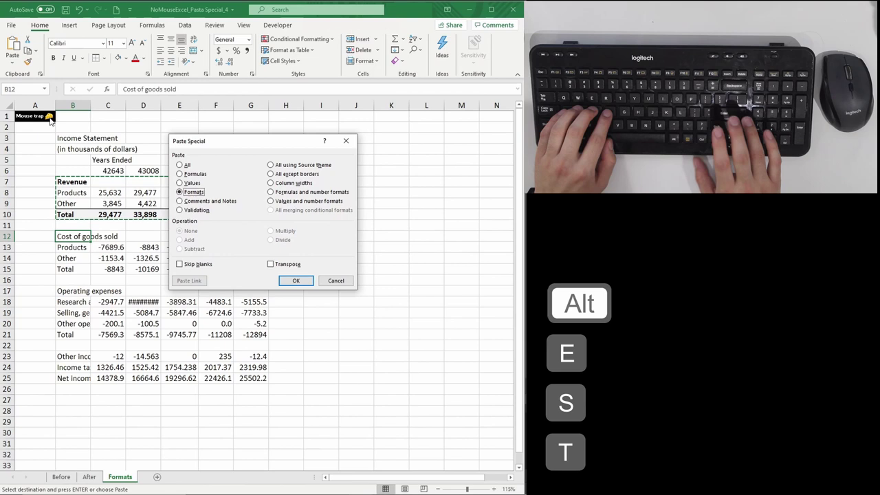
pyautogui.press('Return')
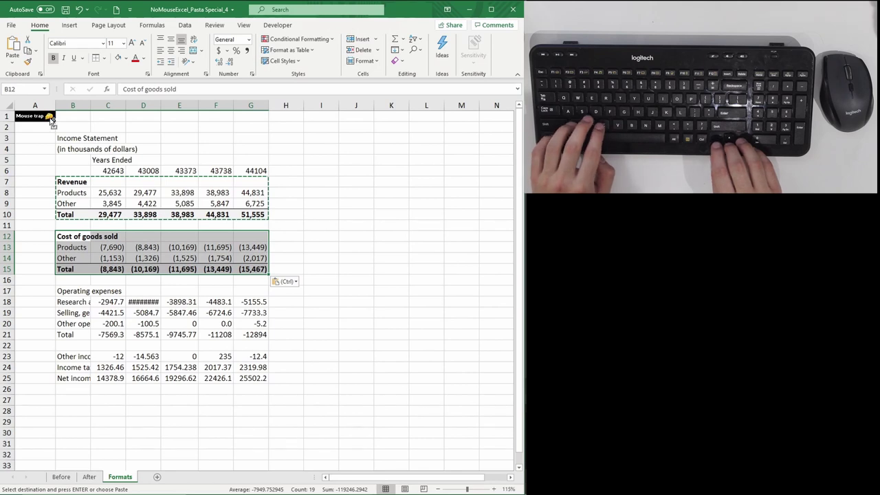
# Step: Paste the same formats onto the Operating expenses block at B17
pyautogui.hotkey('ctrl', 'c')
pyautogui.press('Down')
pyautogui.press('Down')
pyautogui.press('Down')
pyautogui.press('Down')
pyautogui.press('Down')
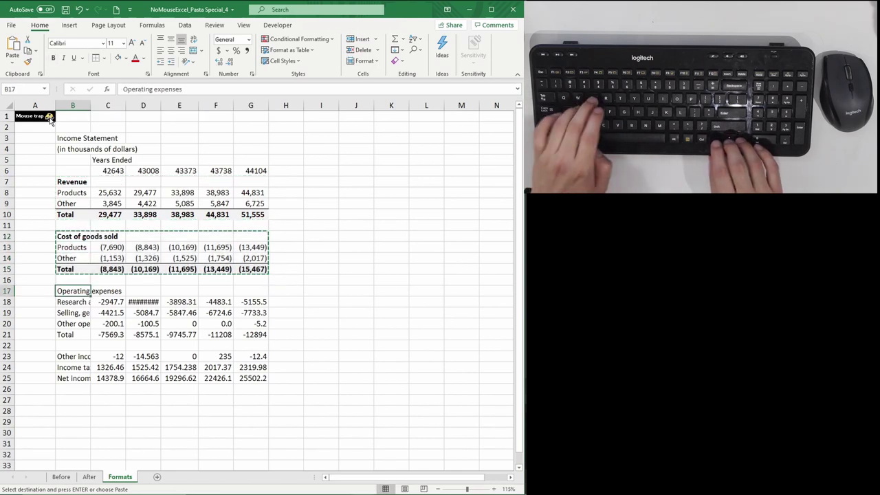
pyautogui.hotkey('ctrl', 'alt', 'v')
pyautogui.press('t')
pyautogui.press('Return')
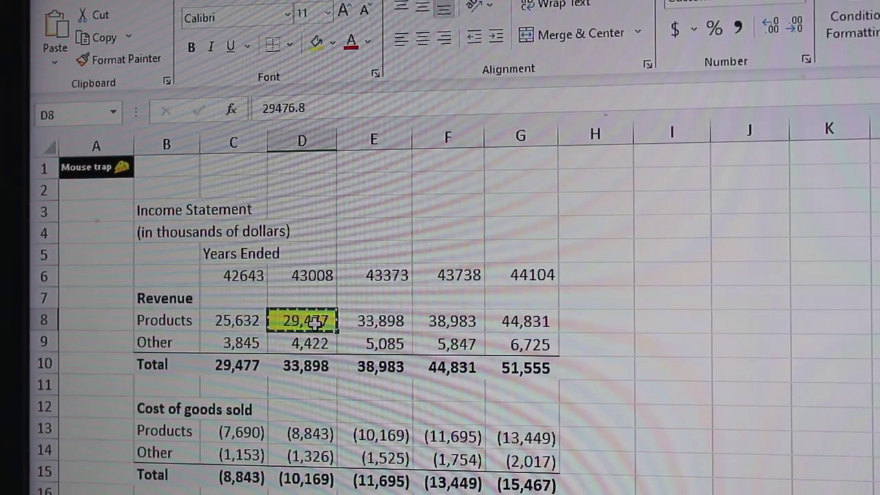
# Step: Copy D8's yellow highlight onto F8, G9 and E9 with Format Painter
pyautogui.click(160, 72)
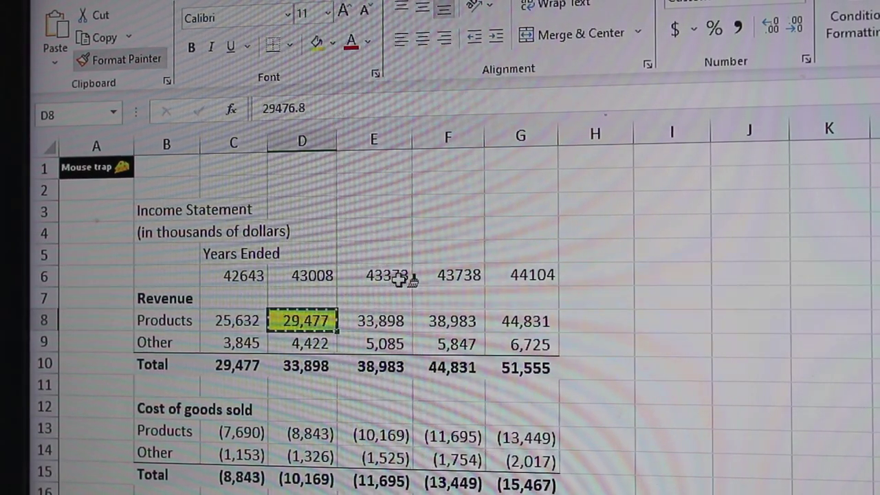
pyautogui.click(450, 323)
pyautogui.click(120, 58)
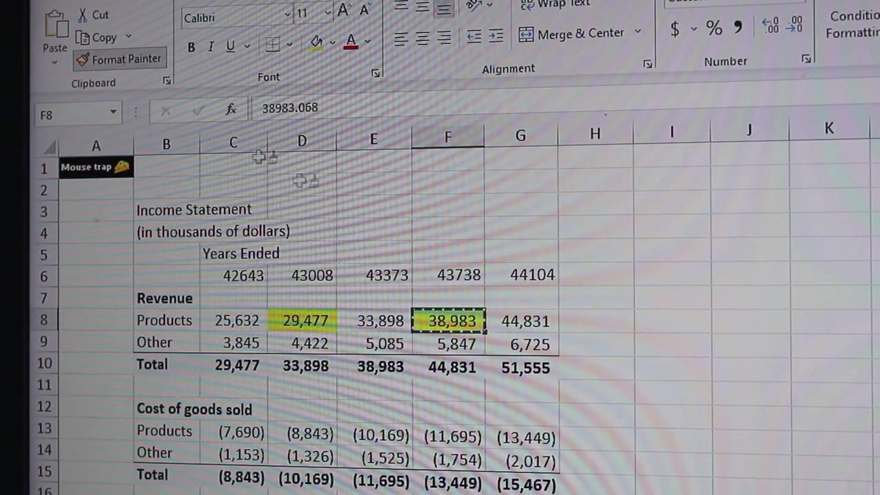
pyautogui.click(525, 344)
pyautogui.click(121, 58)
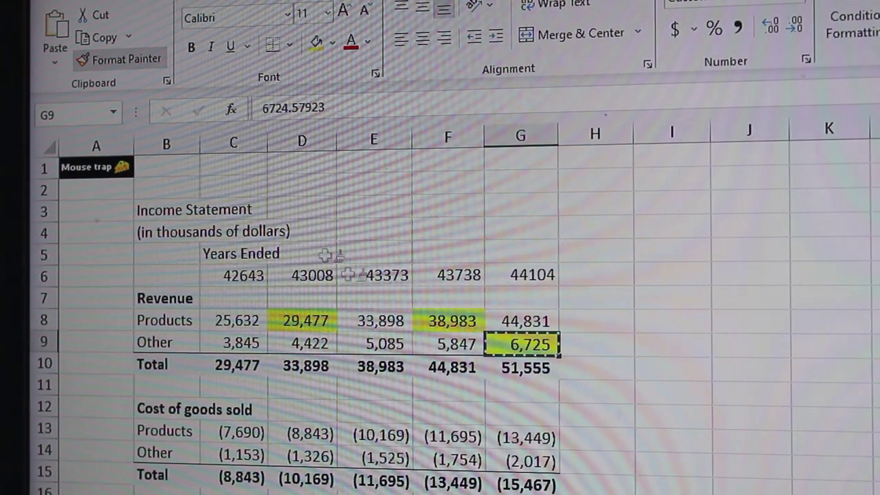
pyautogui.click(397, 345)
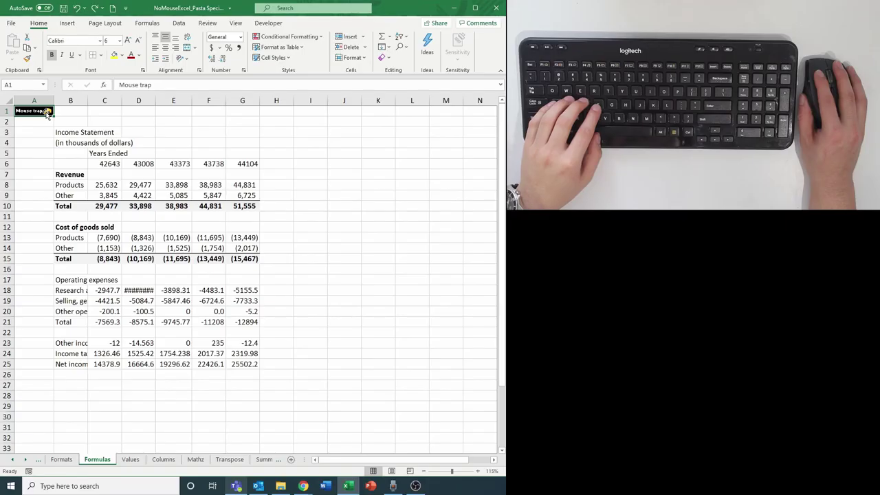
# Step: Insert two blank rows above Operating expenses and give row 17 the Cost of goods sold total row's formatting
pyautogui.press('Right')
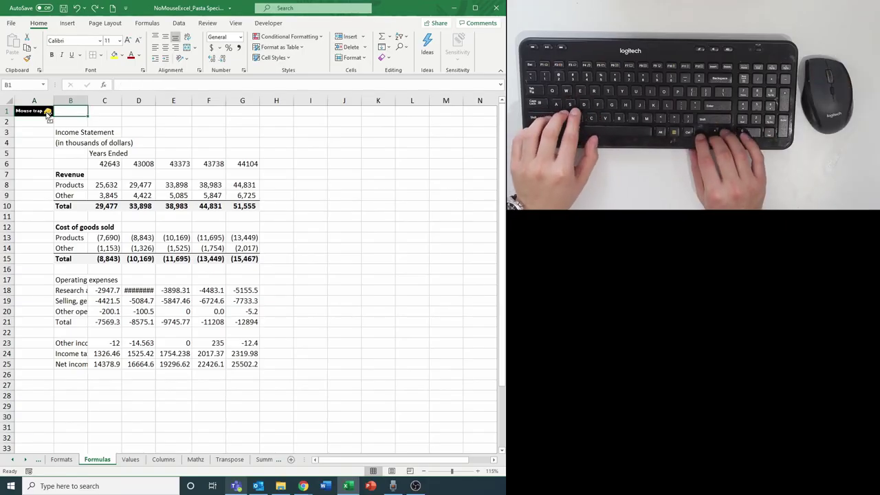
pyautogui.hotkey('ctrl', 'Down')
pyautogui.hotkey('ctrl', 'Down')
pyautogui.hotkey('ctrl', 'Down')
pyautogui.hotkey('ctrl', 'Down')
pyautogui.hotkey('ctrl', 'Down')
pyautogui.hotkey('ctrl', 'Down')
pyautogui.hotkey('ctrl', 'Down')
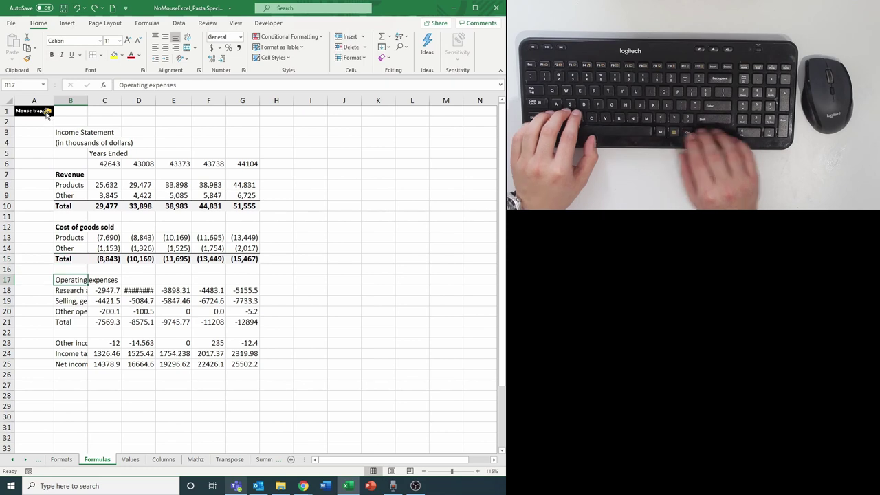
pyautogui.hotkey('shift', 'space')
pyautogui.hotkey('ctrl', 'shift', '+')
pyautogui.hotkey('ctrl', 'shift', '+')
pyautogui.press('Up')
pyautogui.press('Up')
pyautogui.press('Up')
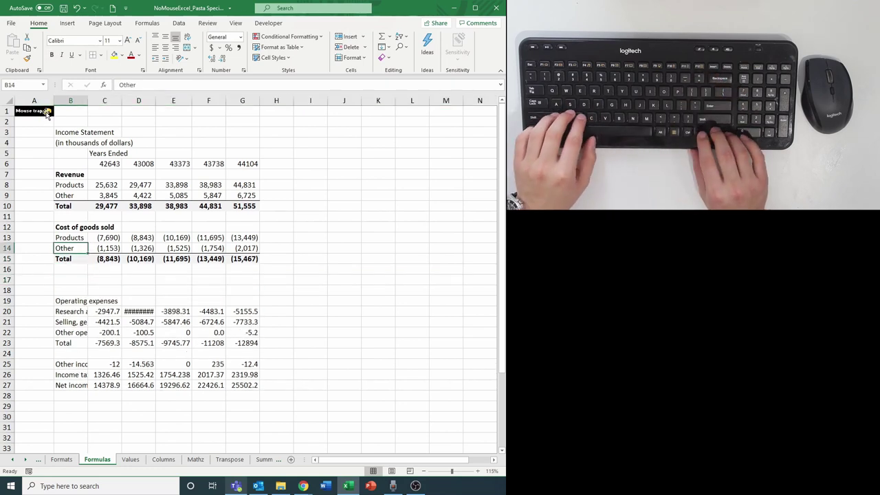
pyautogui.press('Down')
pyautogui.hotkey('ctrl', 'shift', 'Right')
pyautogui.hotkey('ctrl', 'c')
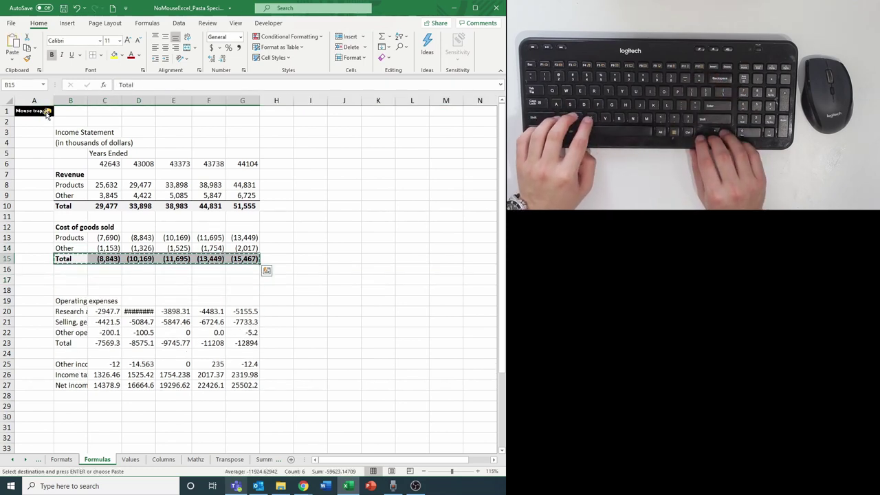
pyautogui.press('Down')
pyautogui.press('Down')
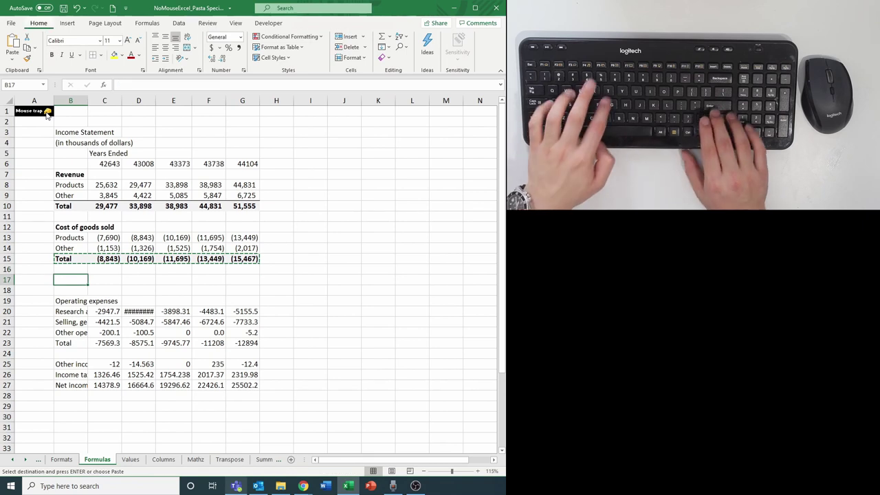
pyautogui.hotkey('ctrl', 'alt', 'v')
pyautogui.press('t')
pyautogui.press('Return')
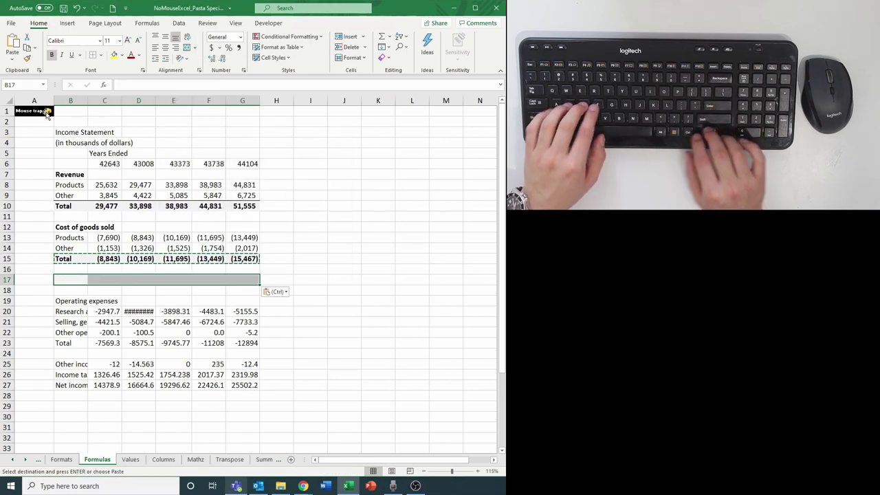
# Step: Label B17 'Gross margin' and enter =C15+C10 in C17, giving 20,634
pyautogui.write('Gross margin')
pyautogui.press('Tab')
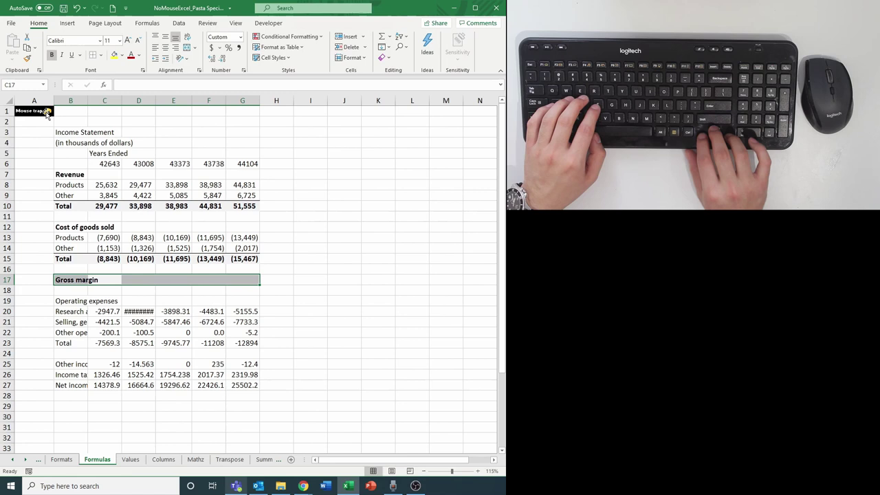
pyautogui.hotkey('shift', 'BackSpace')
pyautogui.write('=')
pyautogui.press('Up')
pyautogui.press('Up')
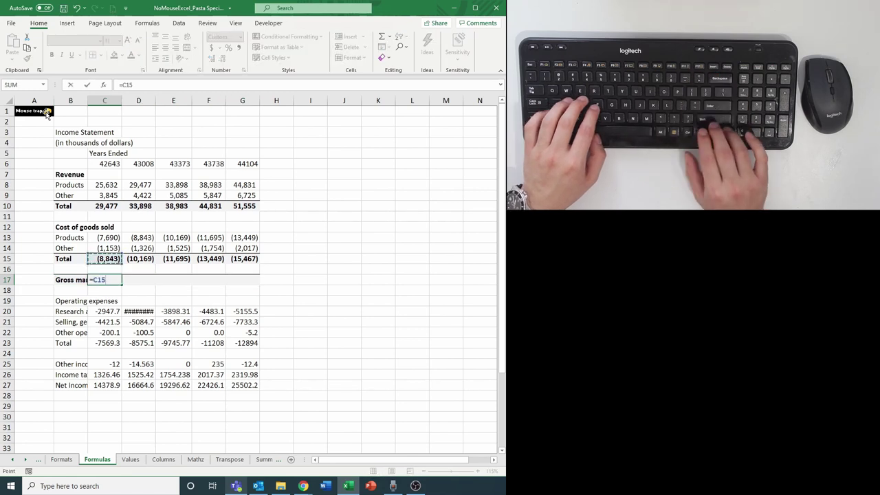
pyautogui.write('+')
pyautogui.press('Up')
pyautogui.press('Up')
pyautogui.press('Up')
pyautogui.press('Up')
pyautogui.press('Up')
pyautogui.press('Up')
pyautogui.press('Up')
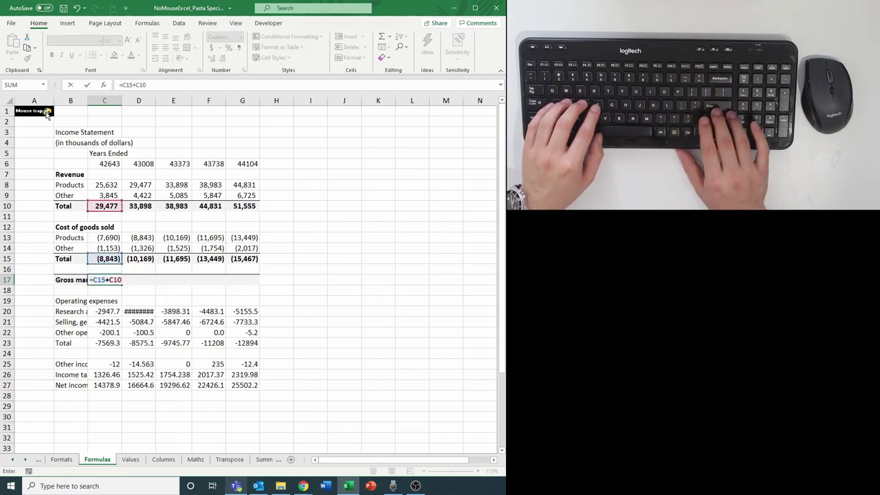
pyautogui.press('Return')
pyautogui.press('Up')
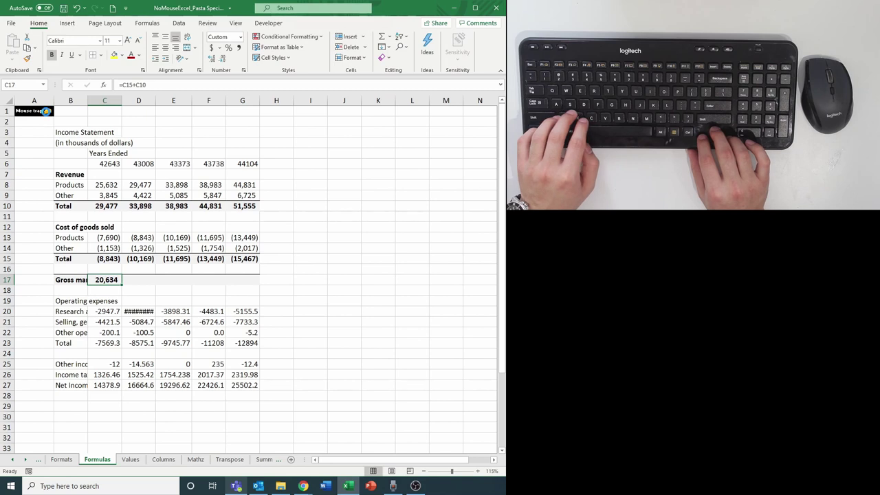
pyautogui.hotkey('ctrl', 'c')
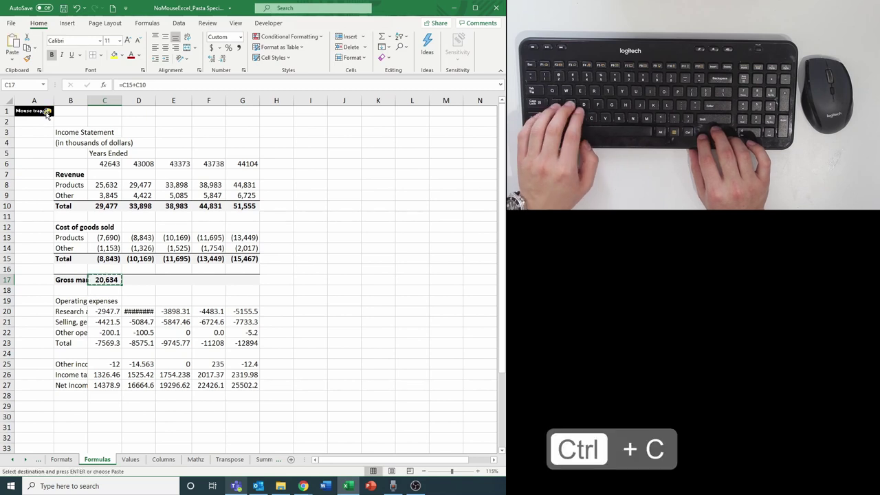
pyautogui.hotkey('shift', 'Right')
pyautogui.hotkey('shift', 'Right')
pyautogui.hotkey('shift', 'Right')
pyautogui.hotkey('shift', 'Right')
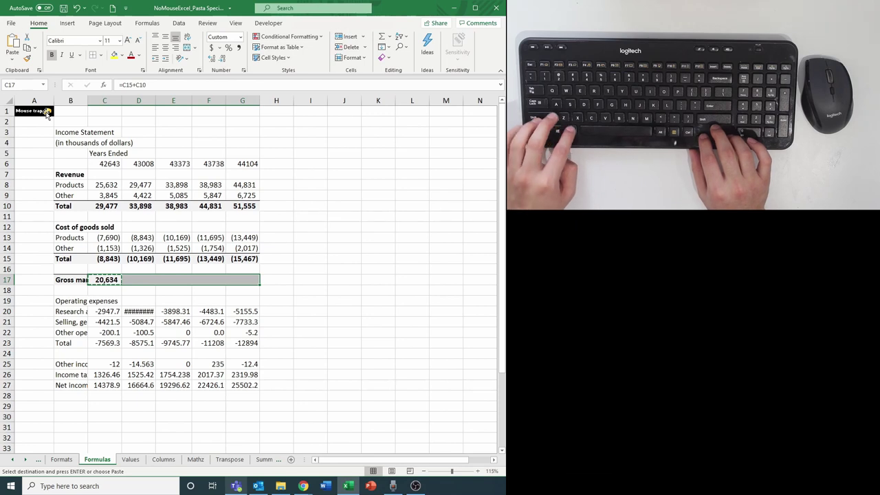
pyautogui.press('alt')
pyautogui.press('e')
pyautogui.press('s')
pyautogui.press('f')
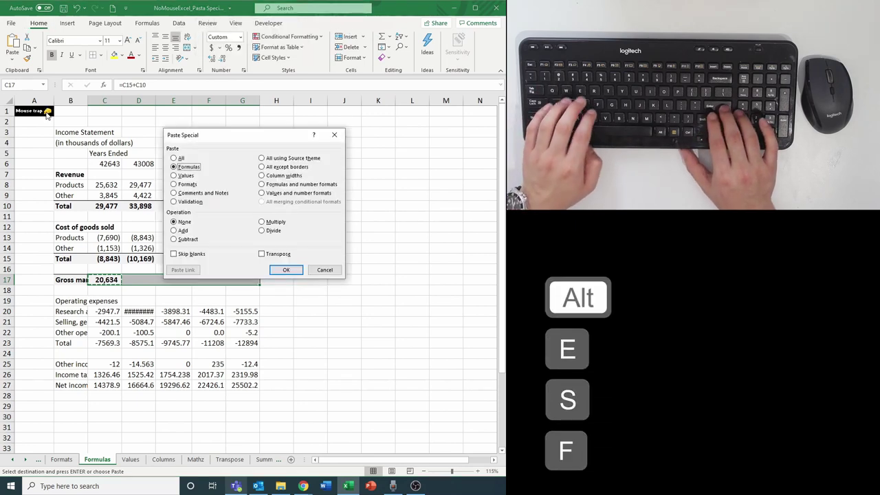
pyautogui.press('Return')
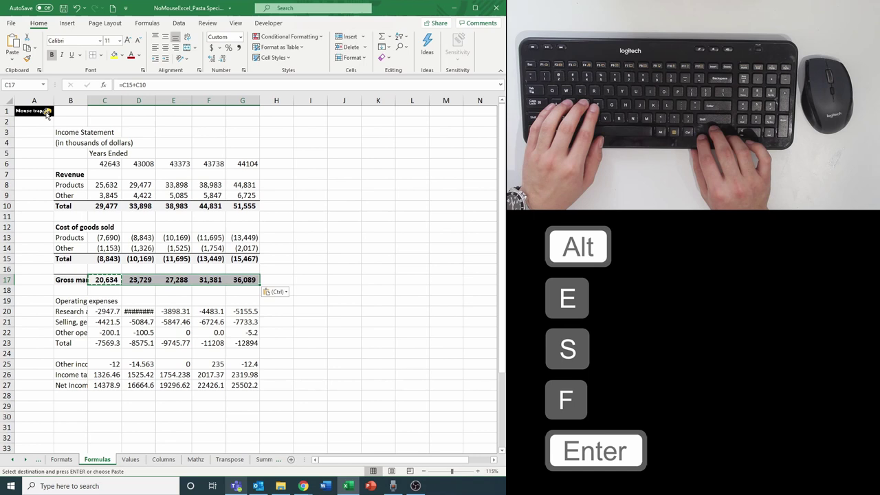
pyautogui.hotkey('ctrl', 'Right')
pyautogui.press('F2')
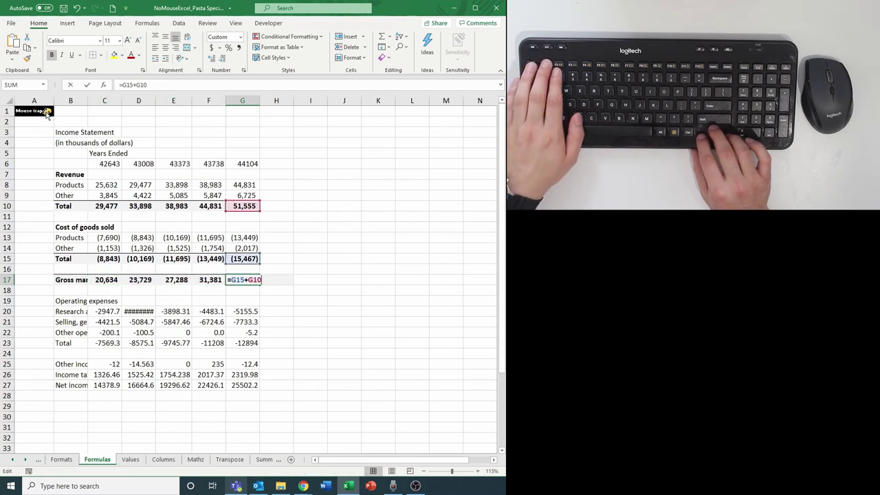
pyautogui.press('Escape')
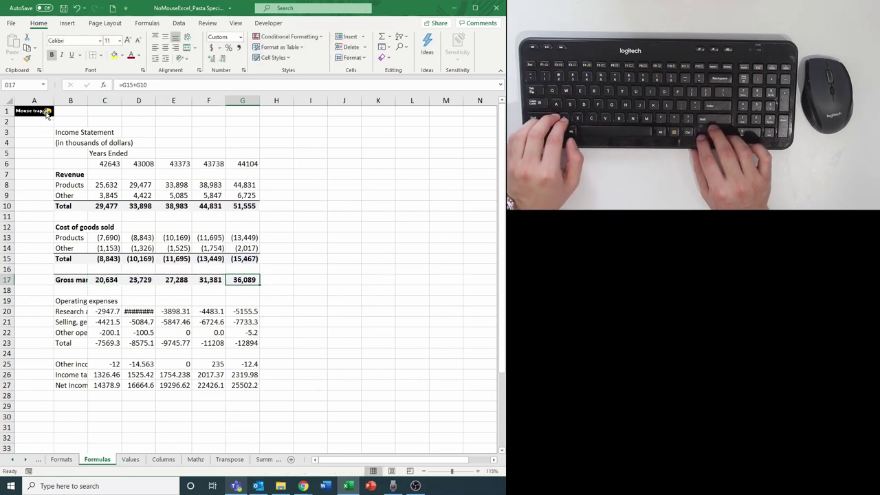
# Step: Undo the earlier formula paste and fill G17 yellow
pyautogui.hotkey('ctrl', 'z')
pyautogui.press('Up')
pyautogui.press('Up')
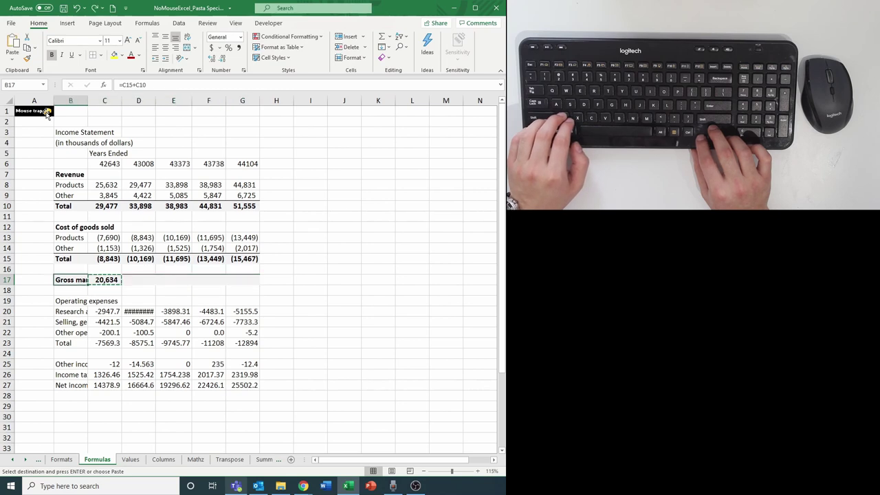
pyautogui.hotkey('ctrl', 'Right')
pyautogui.hotkey('ctrl', 'v')
pyautogui.press('Down')
pyautogui.press('Down')
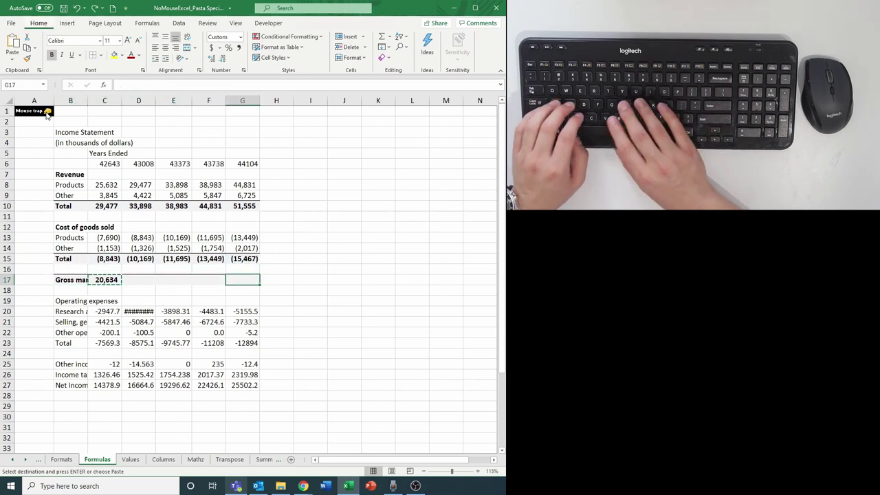
pyautogui.hotkey('alt', 'h')
pyautogui.press('h')
pyautogui.press('Up')
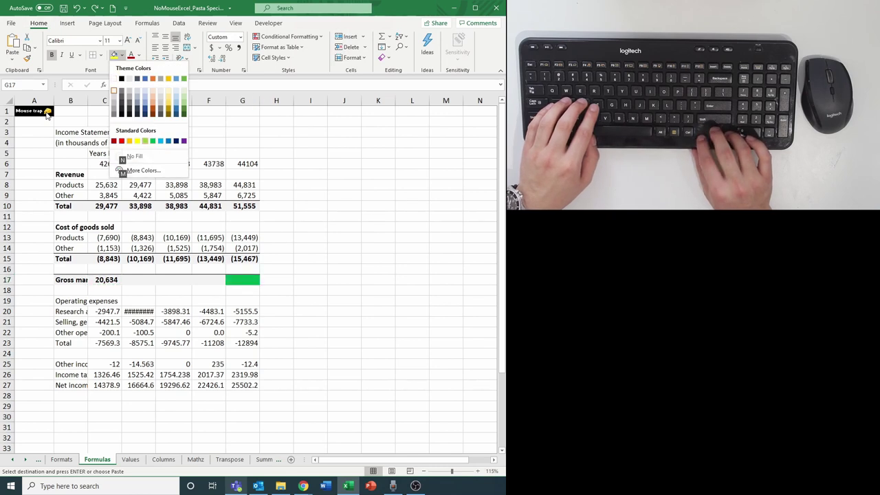
pyautogui.press('Left')
pyautogui.press('Return')
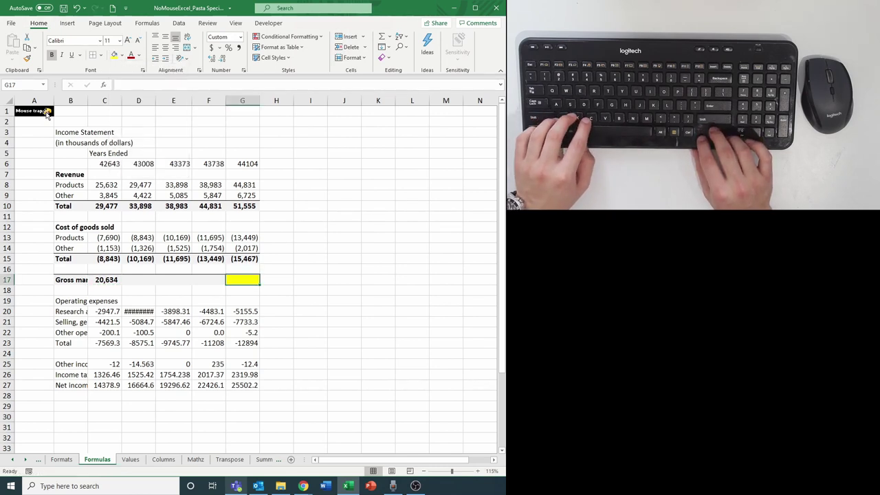
# Step: Paste C17's gross margin formula across D17:G17 as formulas only, keeping G17's yellow fill
pyautogui.hotkey('ctrl', 'Left')
pyautogui.hotkey('ctrl', 'c')
pyautogui.hotkey('shift', 'Right')
pyautogui.hotkey('shift', 'Right')
pyautogui.hotkey('shift', 'Right')
pyautogui.hotkey('shift', 'Right')
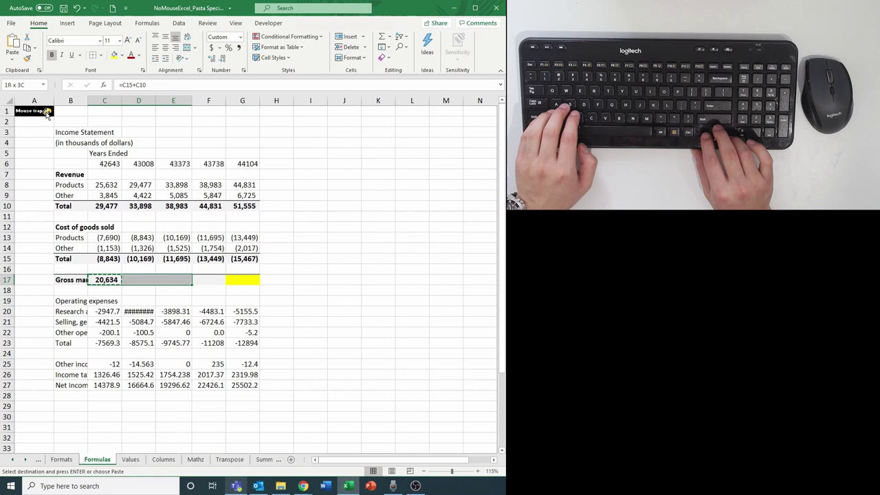
pyautogui.hotkey('ctrl', 'v')
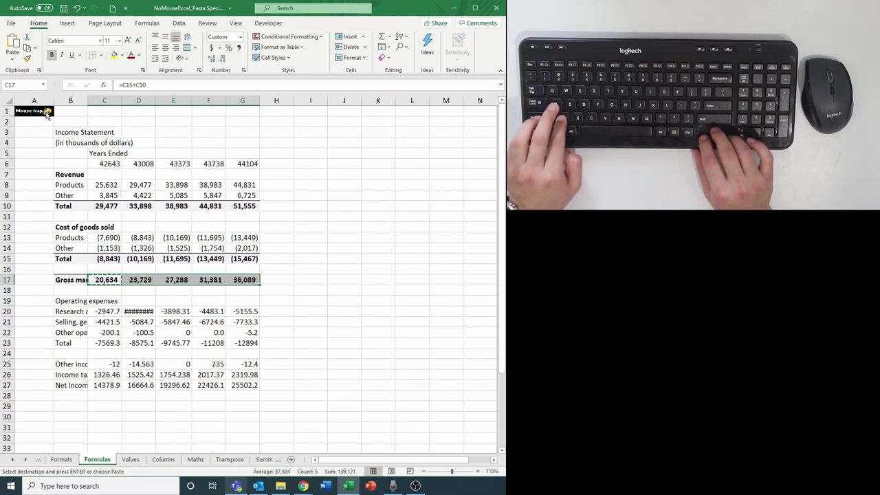
pyautogui.hotkey('ctrl', 'z')
pyautogui.hotkey('shift', 'Left')
pyautogui.hotkey('shift', 'Left')
pyautogui.hotkey('alt', 'e')
pyautogui.press('s')
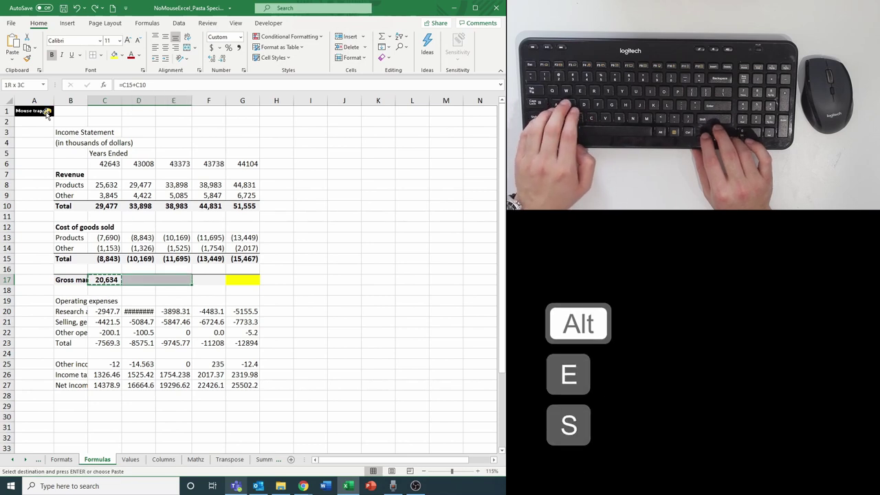
pyautogui.press('f')
pyautogui.press('Return')
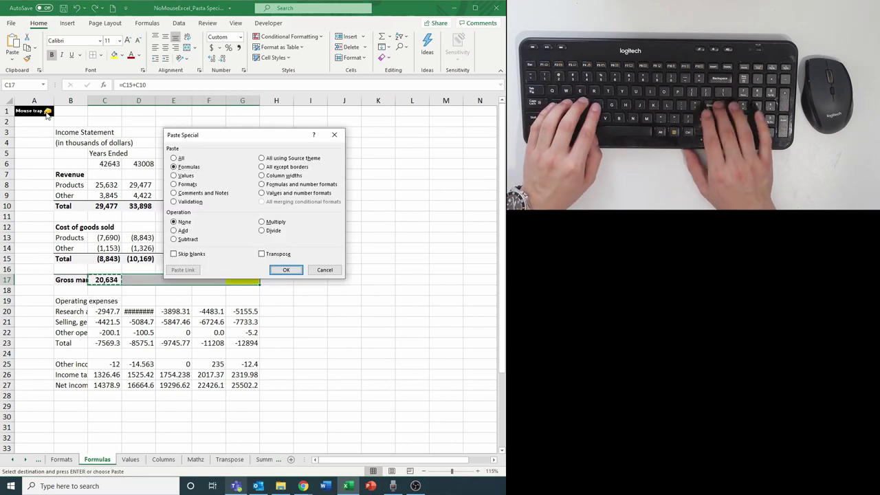
pyautogui.hotkey('ctrl', 'Right')
pyautogui.press('F2')
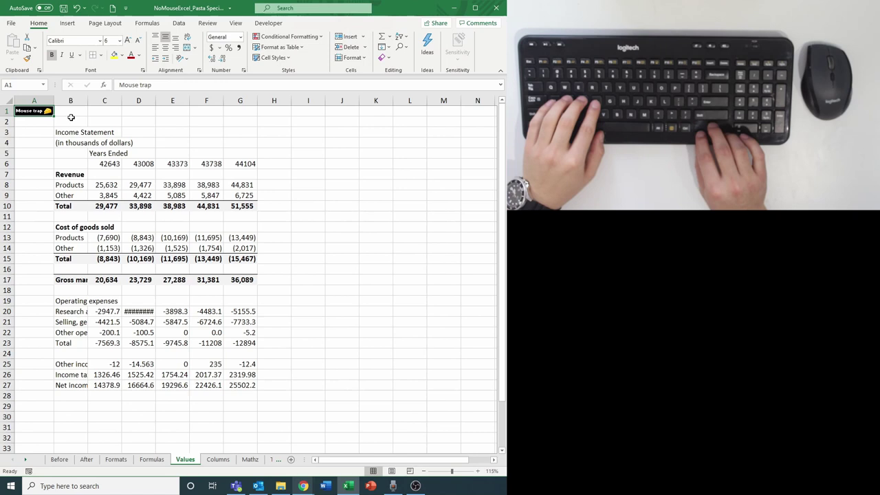
# Step: Copy the gross margin row C17:G17 and paste it into row 18
pyautogui.press('Right')
pyautogui.press('Right')
pyautogui.press('Down')
pyautogui.press('Down')
pyautogui.press('Down')
pyautogui.press('Down')
pyautogui.press('Down')
pyautogui.press('Down')
pyautogui.press('Down')
pyautogui.press('Down')
pyautogui.press('Down')
pyautogui.press('Down')
pyautogui.press('Down')
pyautogui.press('Down')
pyautogui.press('Down')
pyautogui.press('Down')
pyautogui.press('Down')
pyautogui.press('Down')
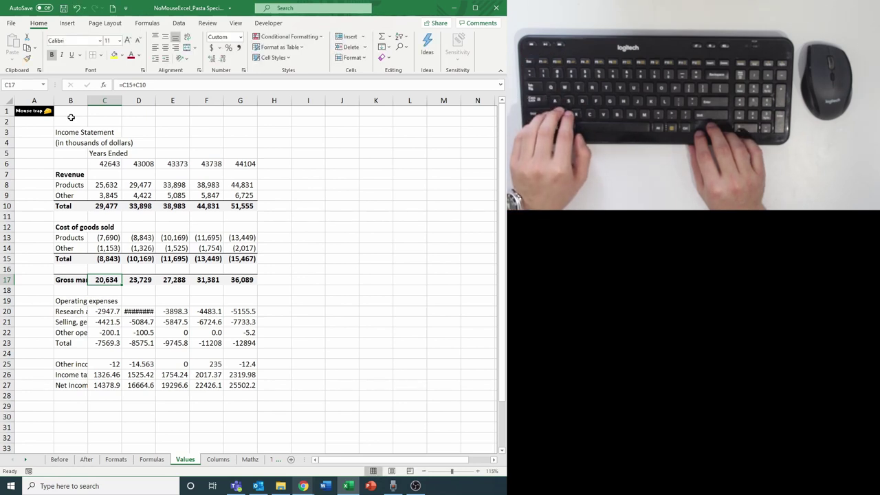
pyautogui.hotkey('ctrl', 'shift', 'Right')
pyautogui.hotkey('ctrl', 'c')
pyautogui.press('Down')
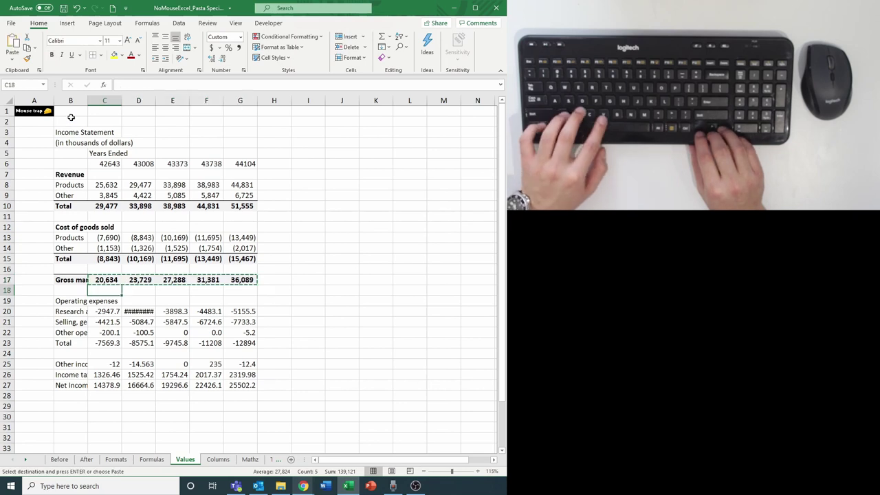
pyautogui.hotkey('ctrl', 'v')
pyautogui.press('Down')
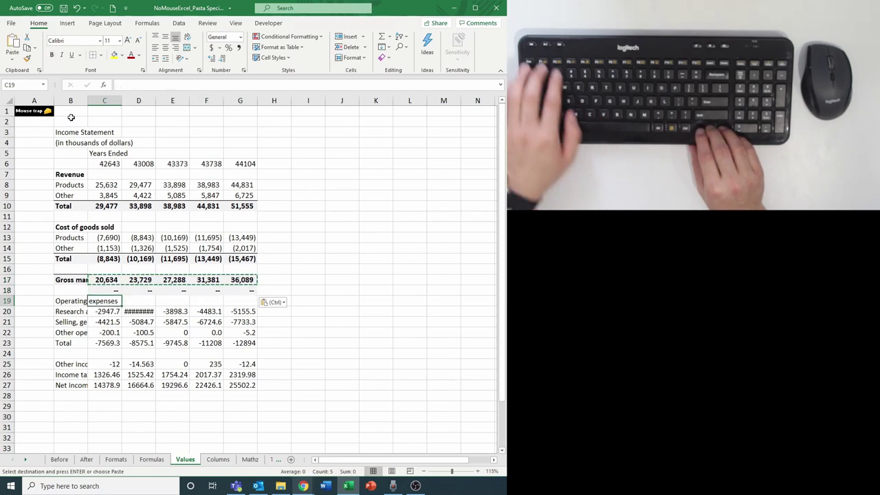
pyautogui.press('Escape')
pyautogui.press('Up')
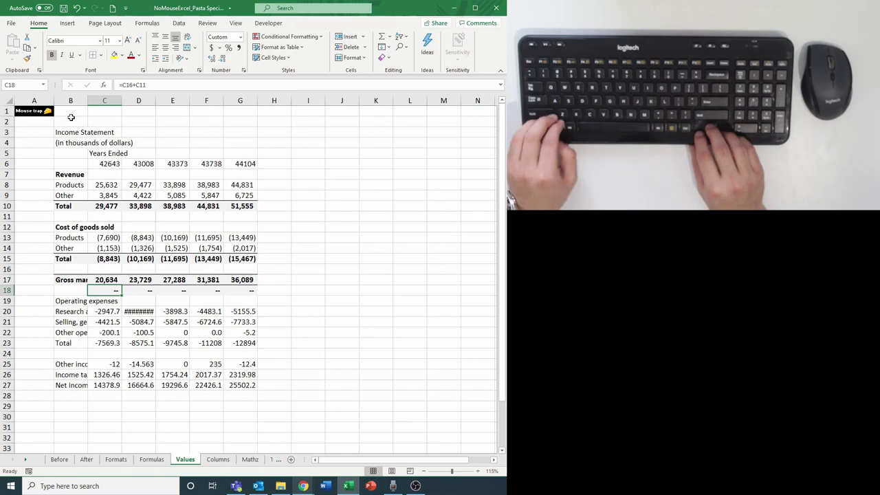
# Step: Redo the row 18 paste as values only, so C18 holds the plain number 20633.76
pyautogui.hotkey('ctrl', 'z')
pyautogui.hotkey('shift', 'BackSpace')
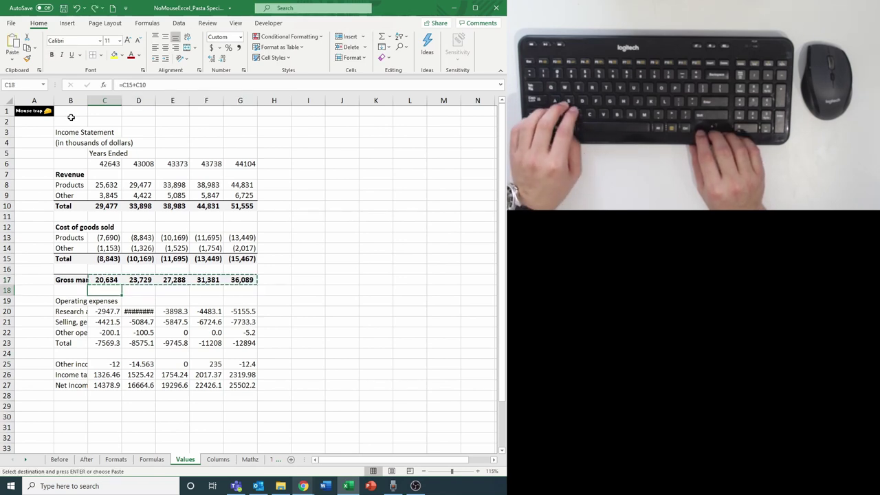
pyautogui.press('alt')
pyautogui.press('e')
pyautogui.press('s')
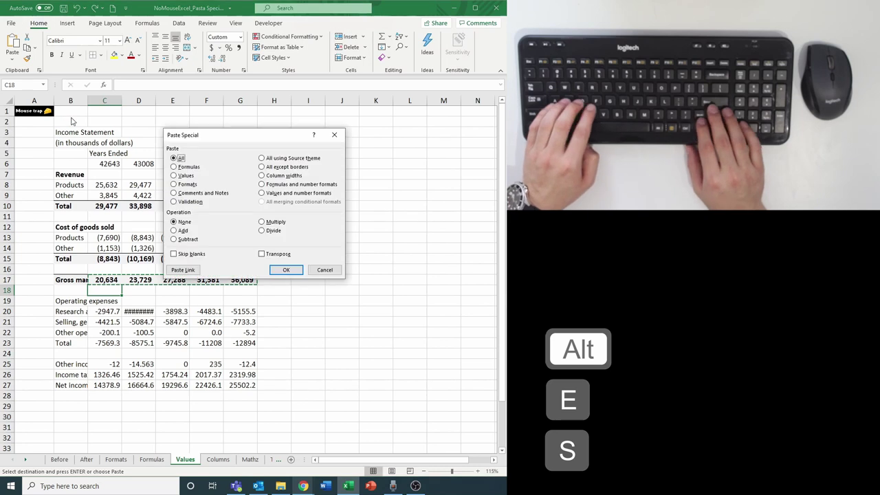
pyautogui.press('v')
pyautogui.press('Return')
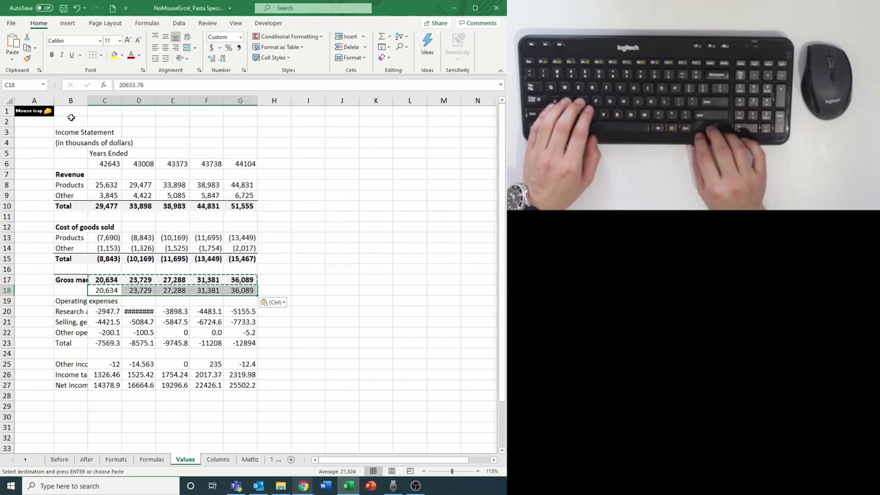
pyautogui.hotkey('shift', 'BackSpace')
pyautogui.press('Escape')
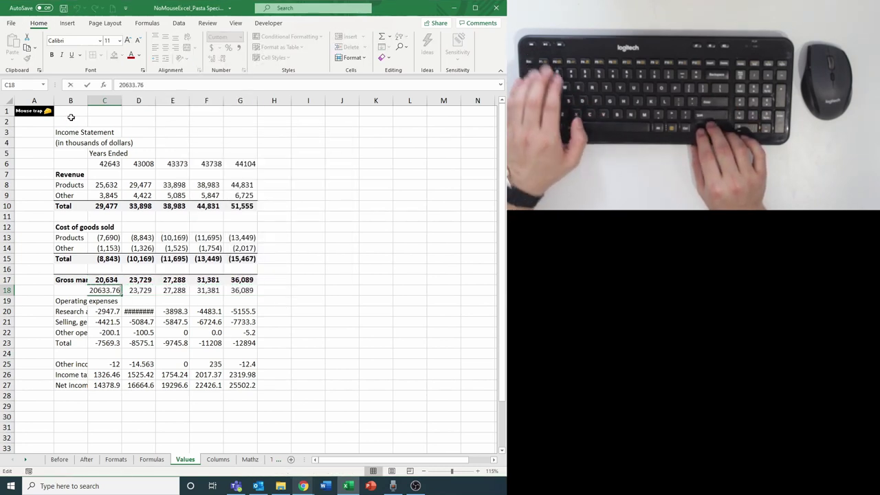
# Step: Enter -8000 in C13 and -2000 in C14 as the first year's product and other costs
pyautogui.press('Up')
pyautogui.press('Up')
pyautogui.press('Up')
pyautogui.press('Up')
pyautogui.press('Up')
pyautogui.write('-')
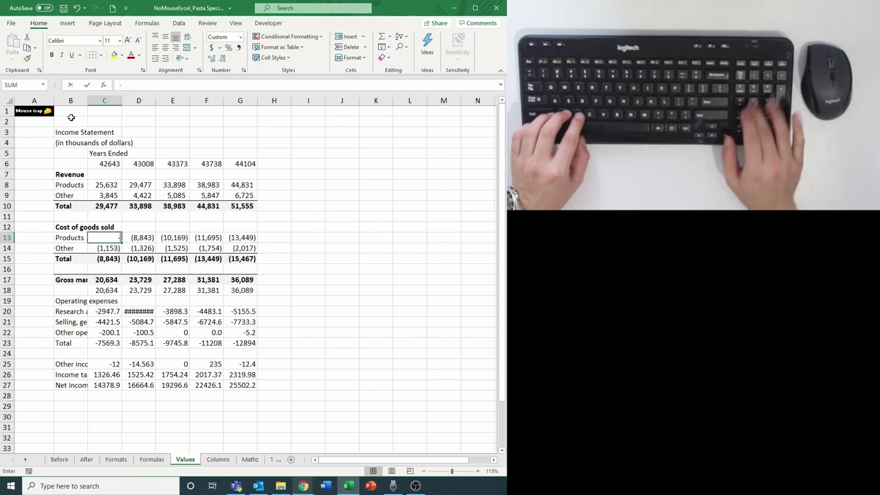
pyautogui.write('80000')
pyautogui.press('Return')
pyautogui.write('-2000')
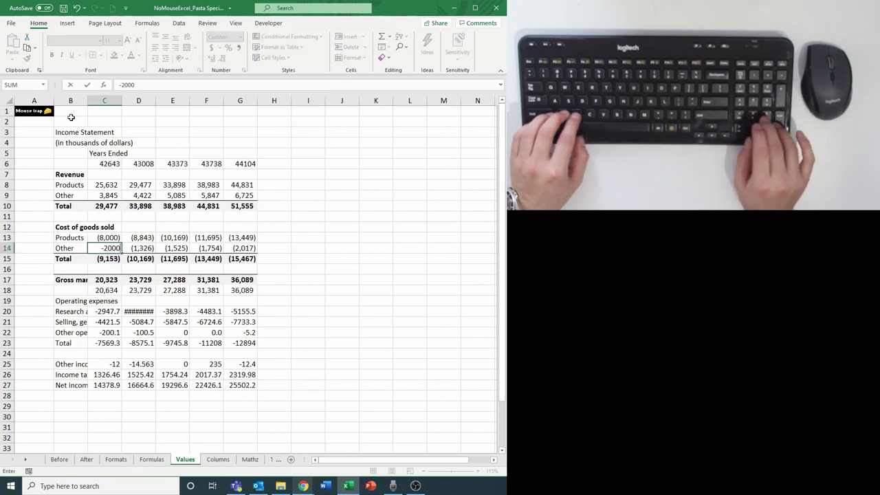
pyautogui.press('Return')
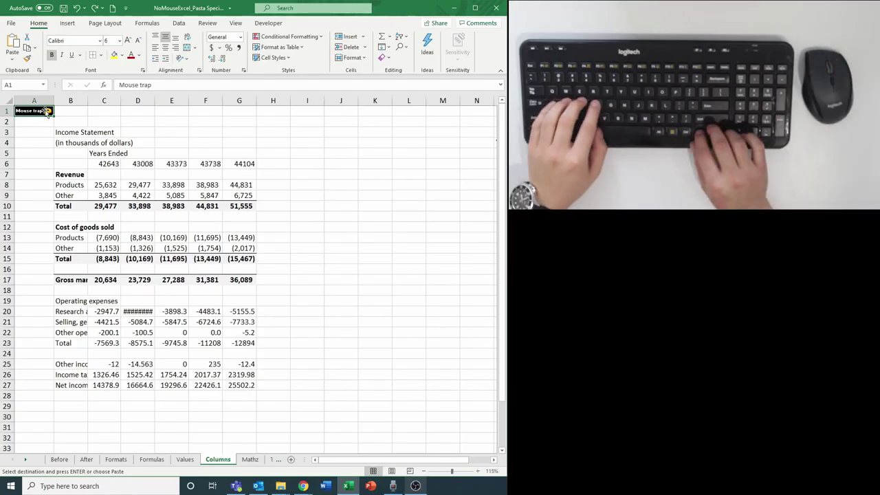
# Step: Give C6 the custom date format dd-mmm-yyyy
pyautogui.press('Right')
pyautogui.press('Right')
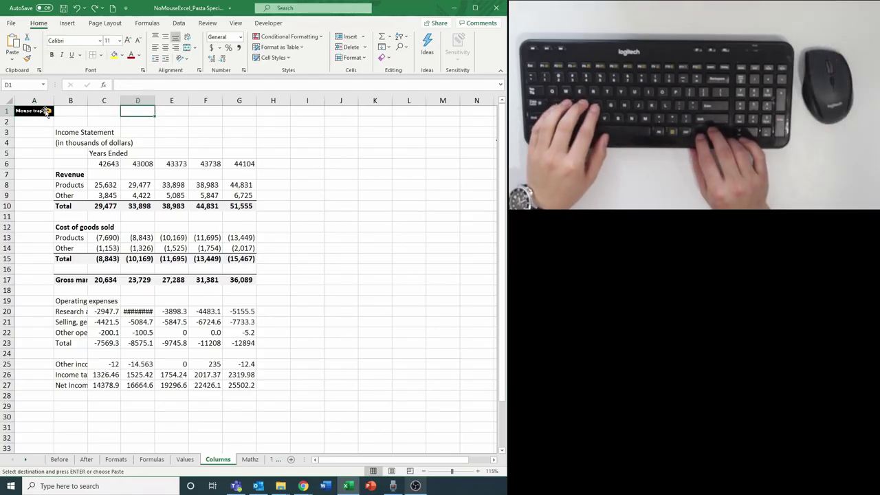
pyautogui.press('Down')
pyautogui.press('Down')
pyautogui.press('Down')
pyautogui.press('Down')
pyautogui.press('Down')
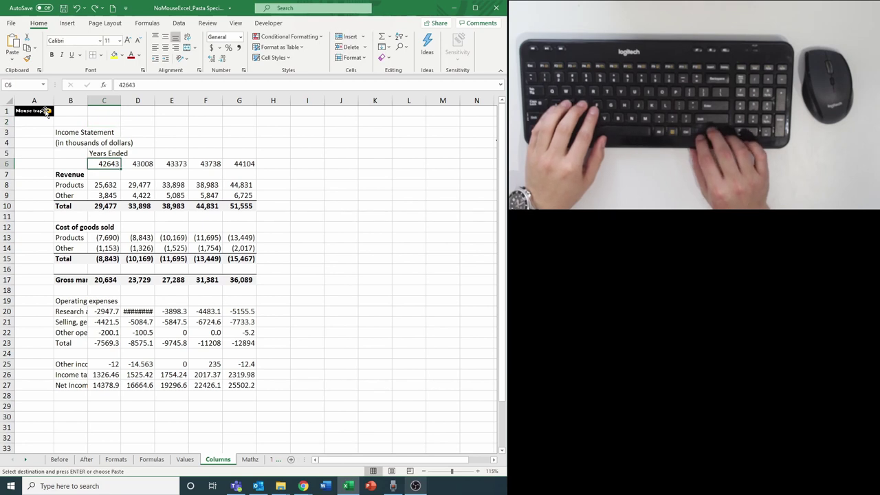
pyautogui.hotkey('ctrl', '1')
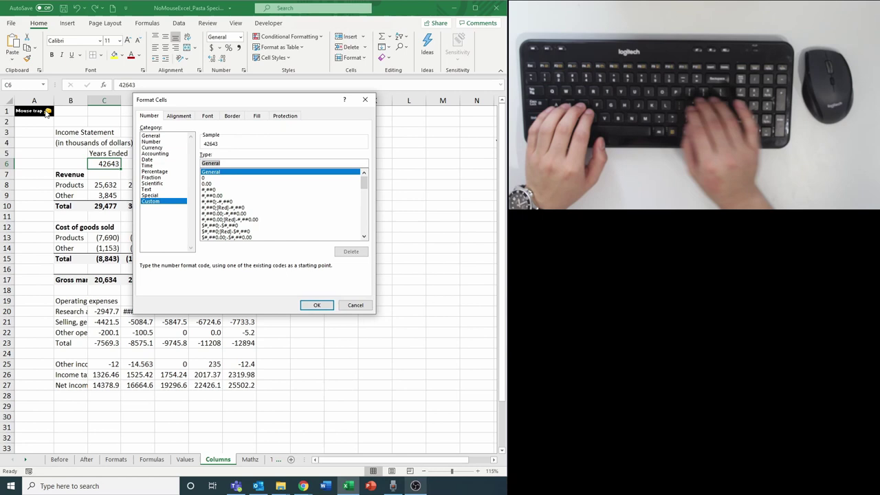
pyautogui.write('dd-mmm-')
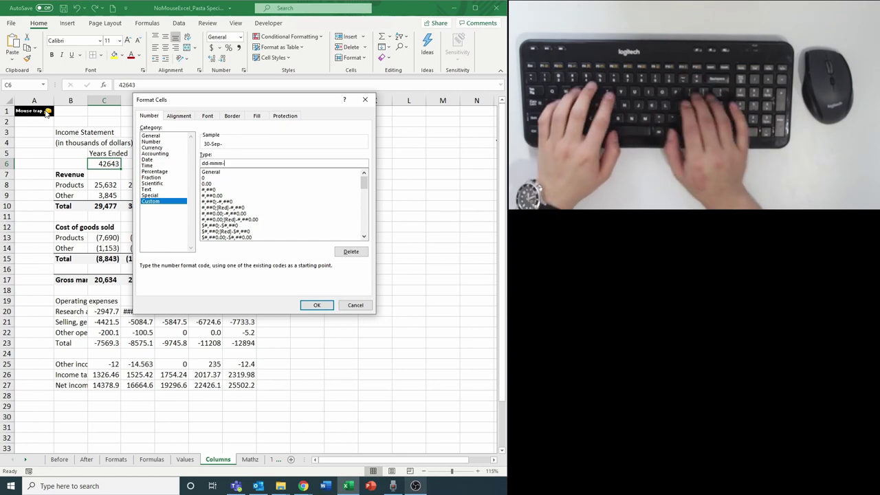
pyautogui.write('yyyy')
pyautogui.press('Escape')
# Step: Paste C6's date format onto D6:G6 and start resizing column C
pyautogui.hotkey('ctrl', 'c')
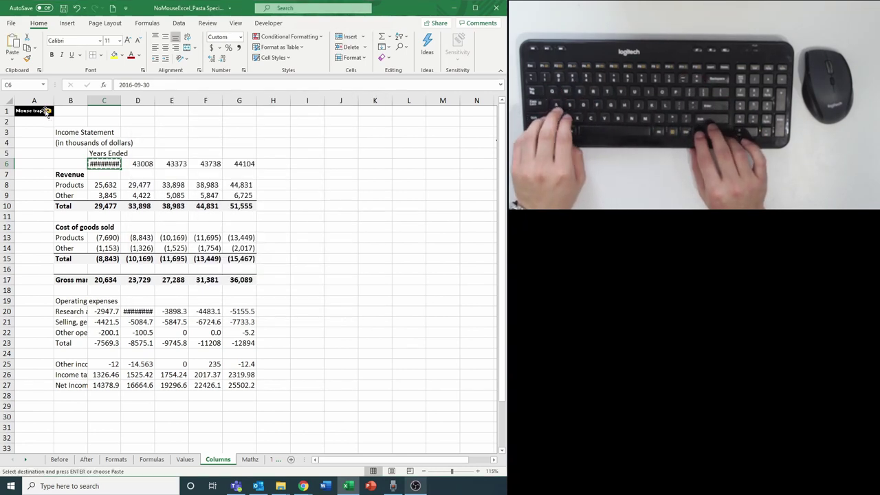
pyautogui.hotkey('ctrl', 'shift', 'Right')
pyautogui.hotkey('ctrl', 'alt', 'v')
pyautogui.press('t')
pyautogui.press('Return')
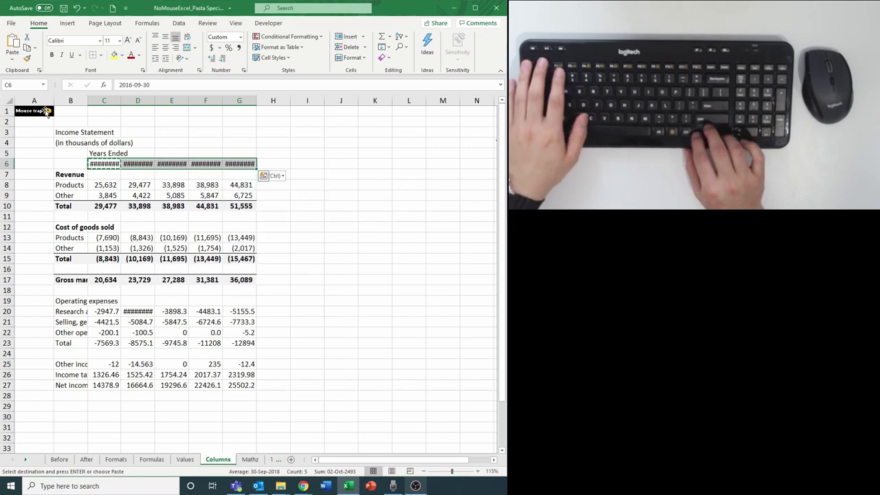
pyautogui.press('Escape')
pyautogui.hotkey('ctrl', 'shift', 'Left')
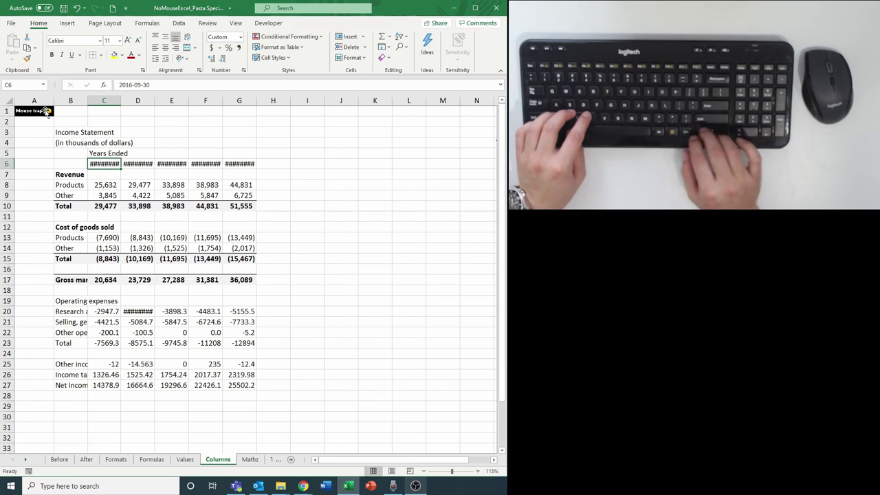
pyautogui.hotkey('alt', 'h')
# Step: AutoFit column C and paste its width onto D–G so 30-Sep-2016 to 30-Sep-2020 display
pyautogui.press('o')
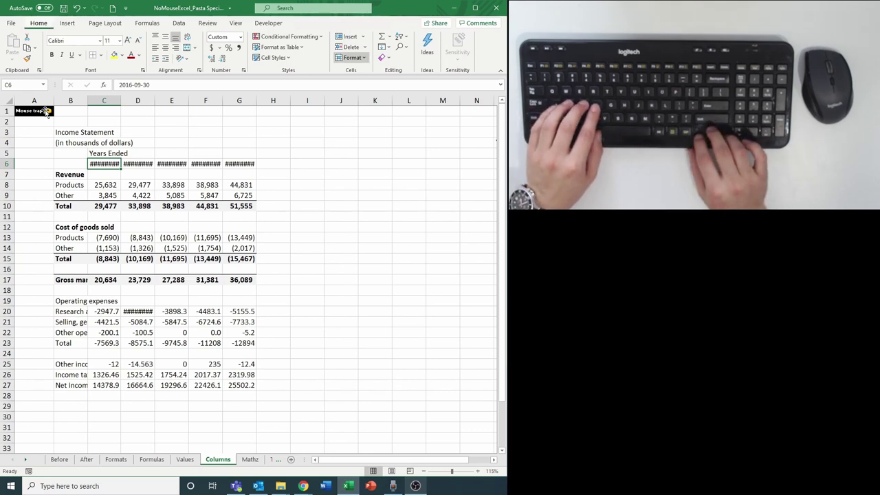
pyautogui.press('i')
pyautogui.hotkey('ctrl', 'c')
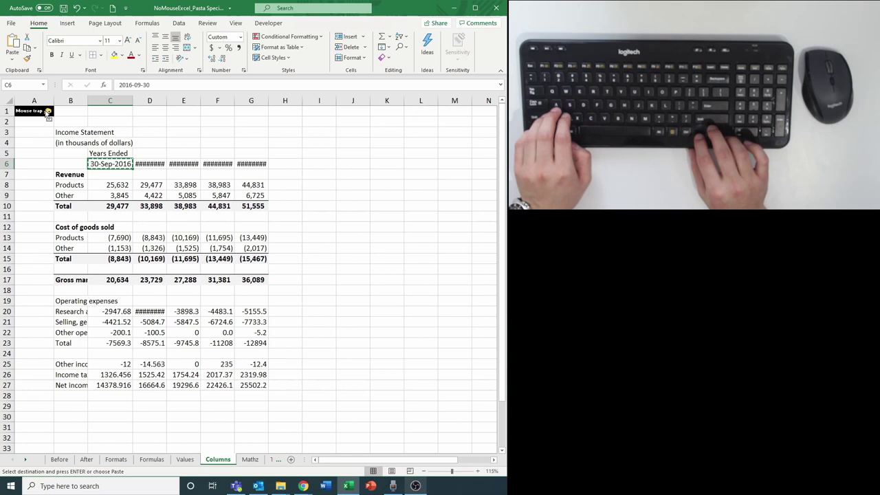
pyautogui.hotkey('ctrl', 'shift', 'Right')
pyautogui.hotkey('ctrl', 'v')
pyautogui.press('alt')
pyautogui.press('e')
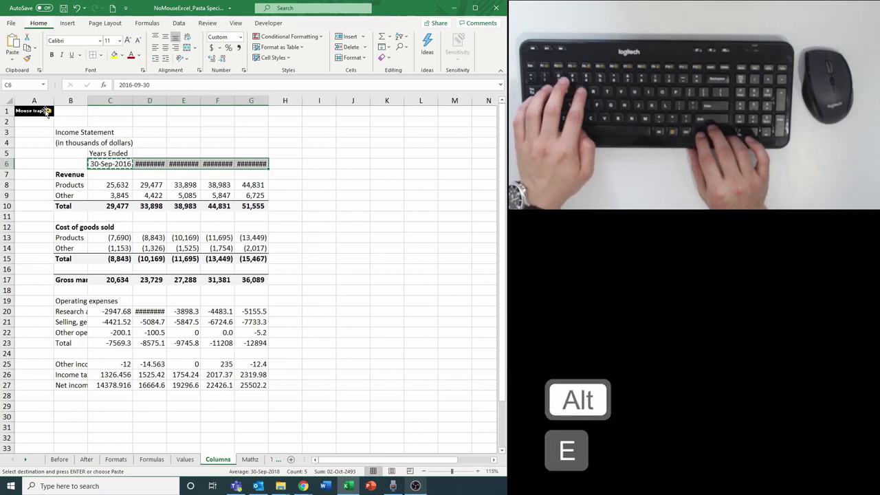
pyautogui.press('s')
pyautogui.press('w')
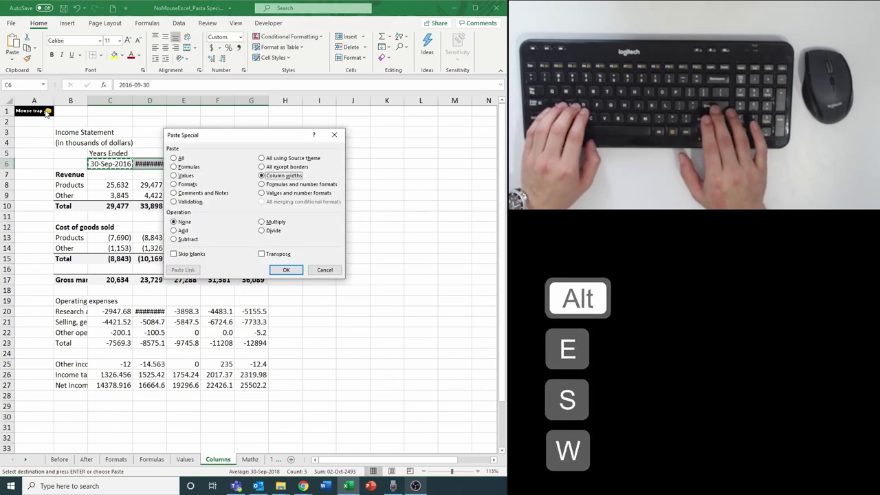
pyautogui.press('Return')
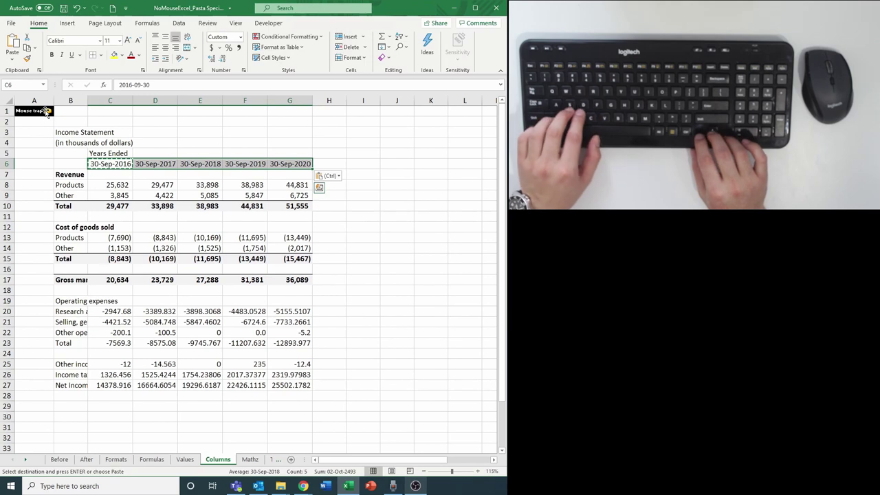
pyautogui.hotkey('ctrl', 'Right')
pyautogui.press('F2')
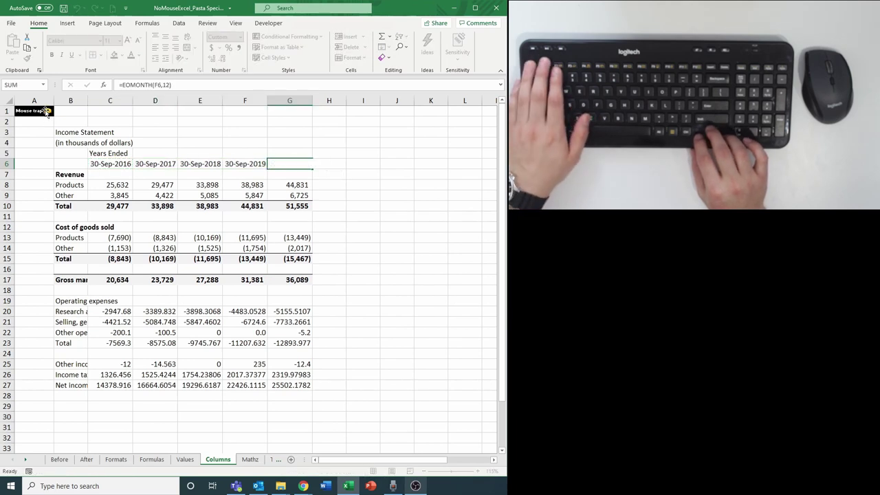
pyautogui.hotkey('ctrl', 'Return')
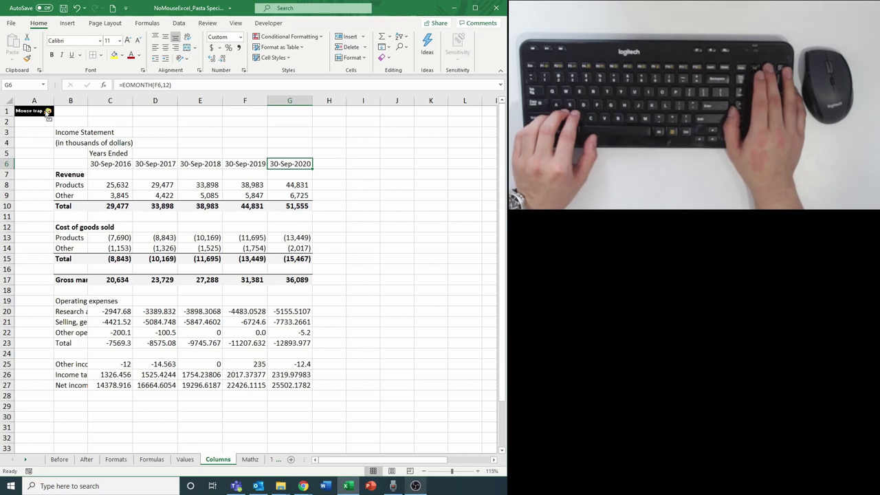
# Step: Copy the header row B7:G7 on the After sheet
pyautogui.hotkey('ctrl', 'pageup')
pyautogui.hotkey('ctrl', 'pageup')
pyautogui.hotkey('ctrl', 'pageup')
pyautogui.hotkey('ctrl', 'pageup')
pyautogui.hotkey('ctrl', 'pageup')
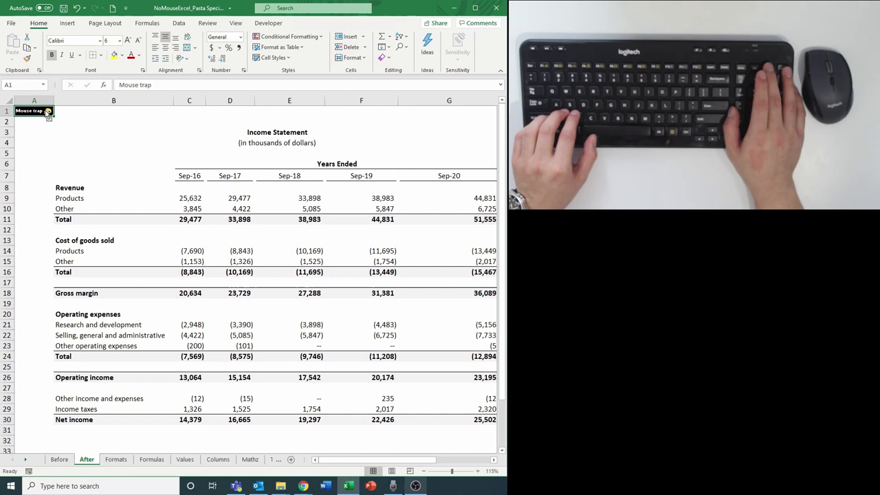
pyautogui.hotkey('ctrl', 'pagedown')
pyautogui.press('Right')
pyautogui.press('Right')
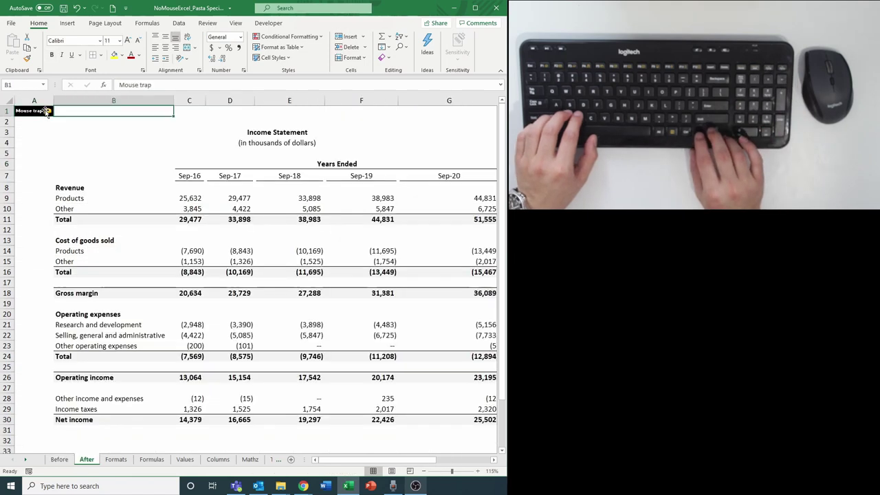
pyautogui.press('Down')
pyautogui.press('Down')
pyautogui.press('Down')
pyautogui.press('Down')
pyautogui.press('Down')
pyautogui.press('Down')
pyautogui.press('Left')
pyautogui.hotkey('shift', 'Right')
pyautogui.hotkey('shift', 'Right')
pyautogui.hotkey('shift', 'Right')
pyautogui.hotkey('shift', 'Right')
pyautogui.hotkey('shift', 'Right')
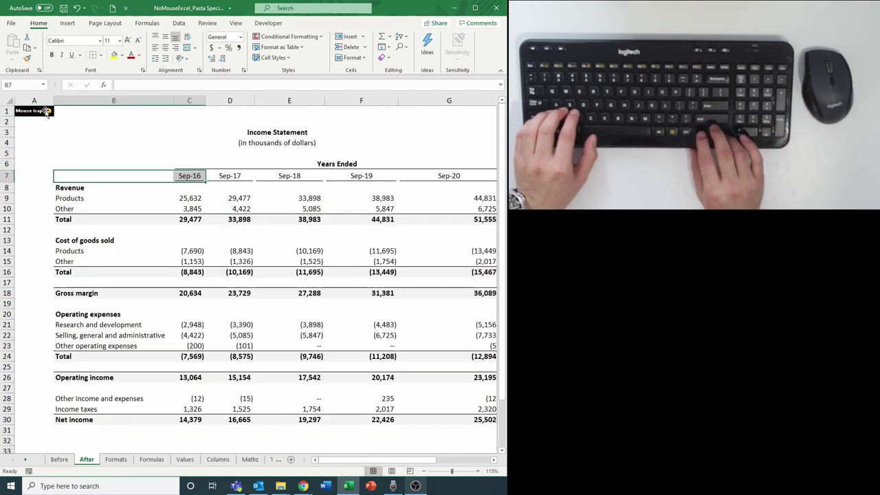
pyautogui.hotkey('ctrl', 'c')
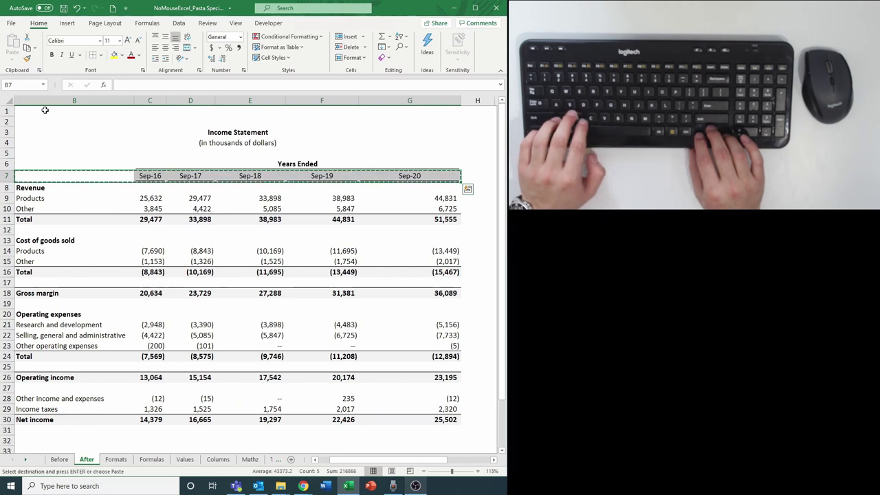
# Step: Paste those column widths onto row 6's headers on the Columns sheet
pyautogui.hotkey('ctrl', 'pagedown')
pyautogui.hotkey('ctrl', 'pagedown')
pyautogui.hotkey('ctrl', 'pagedown')
pyautogui.hotkey('ctrl', 'pagedown')
pyautogui.hotkey('ctrl', 'pagedown')
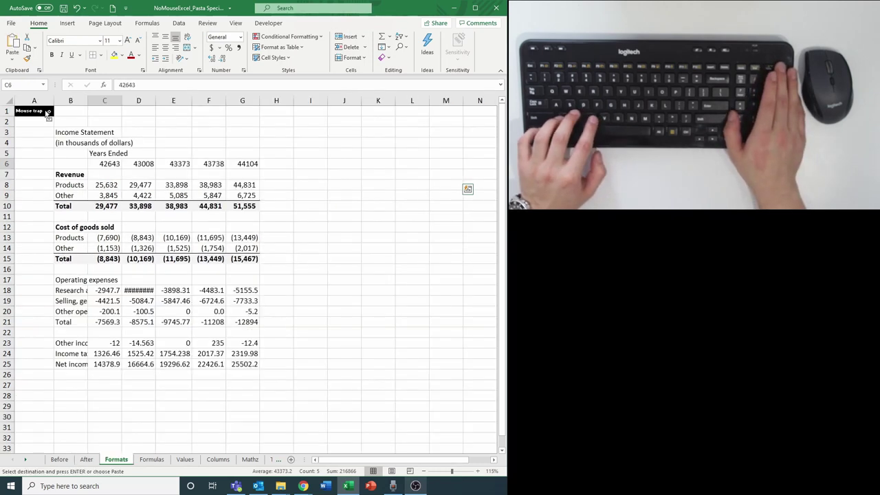
pyautogui.hotkey('ctrl', 'pageup')
pyautogui.press('Left')
pyautogui.press('Left')
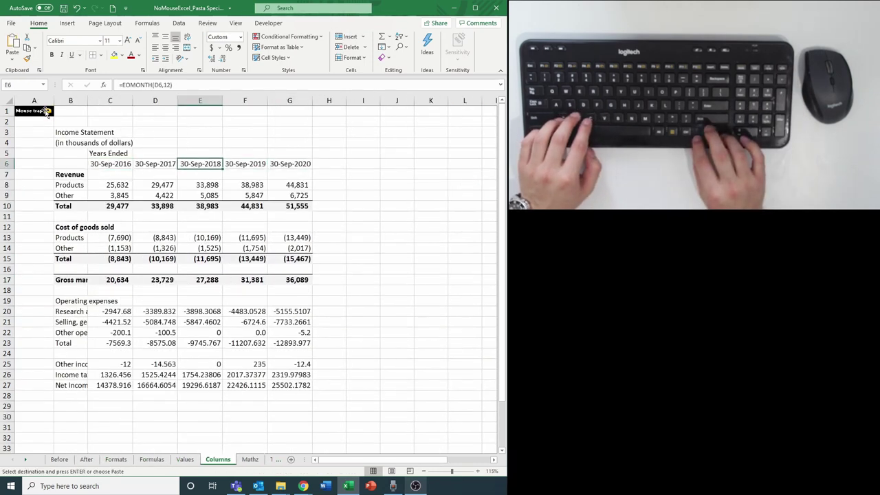
pyautogui.press('Left')
pyautogui.press('Left')
pyautogui.press('Left')
pyautogui.hotkey('shift', 'Right')
pyautogui.hotkey('shift', 'Right')
pyautogui.hotkey('shift', 'Right')
pyautogui.hotkey('shift', 'Right')
pyautogui.hotkey('shift', 'Right')
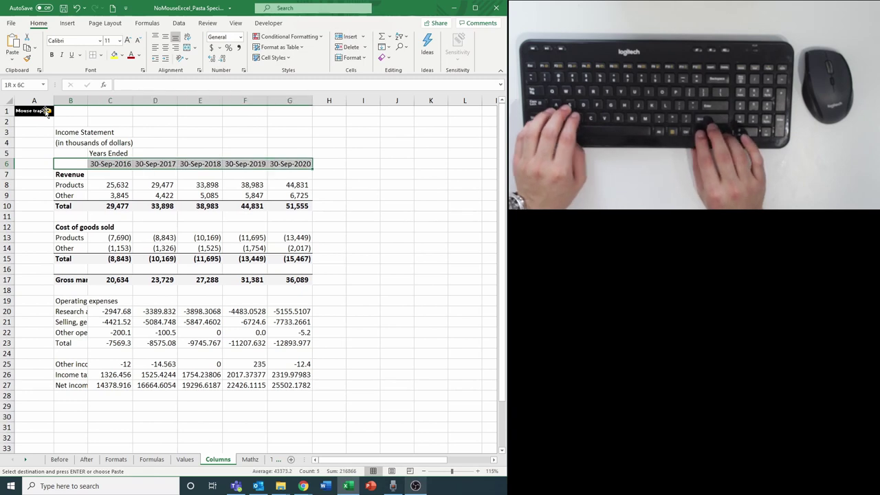
pyautogui.hotkey('ctrl', 'alt', 'v')
pyautogui.press('w')
pyautogui.press('Return')
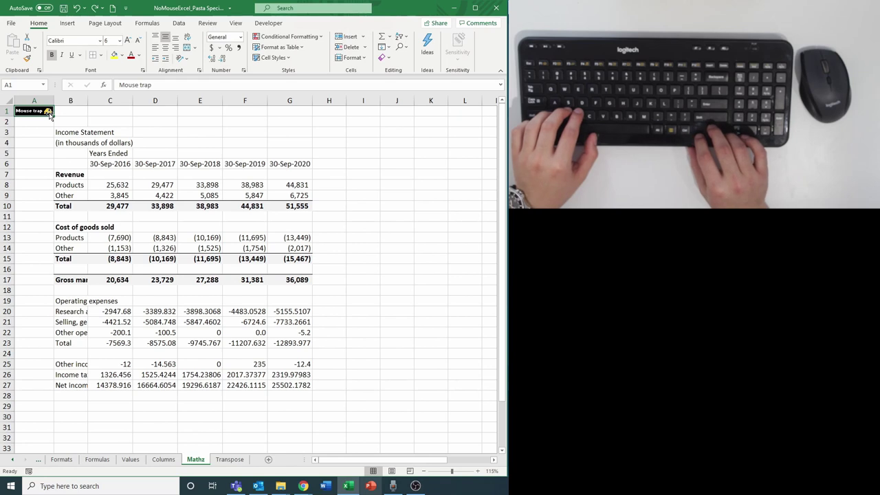
# Step: Try shortening the 2016 Products revenue value in C8, then undo the edit
pyautogui.press('Right')
pyautogui.press('Right')
pyautogui.press('Down')
pyautogui.press('Down')
pyautogui.press('Down')
pyautogui.press('Down')
pyautogui.press('Down')
pyautogui.press('Down')
pyautogui.press('Down')
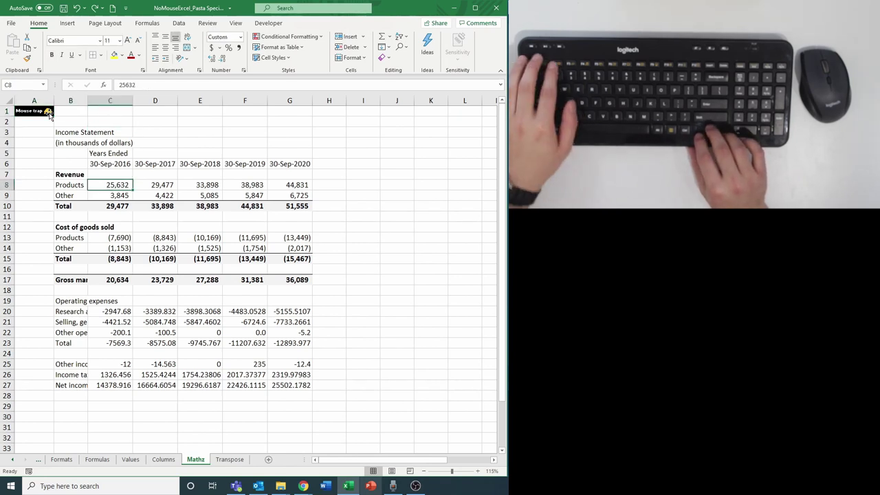
pyautogui.press('F2')
pyautogui.hotkey('shift', 'End')
pyautogui.write('6')
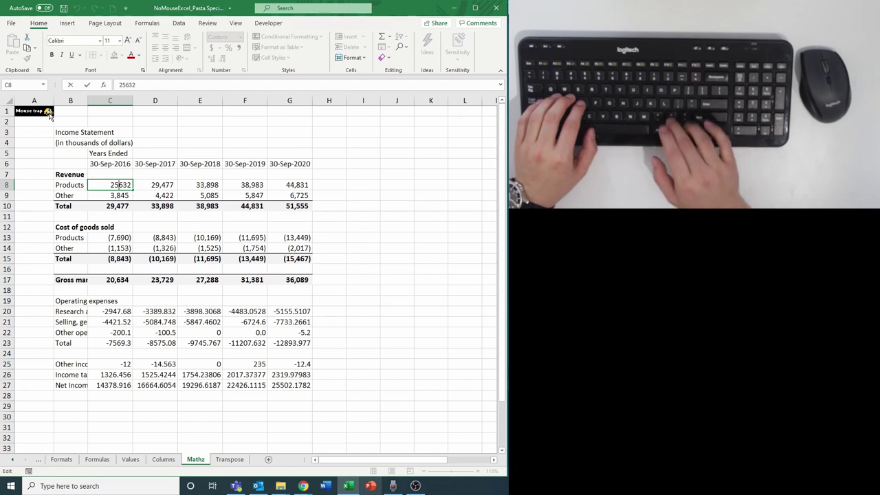
pyautogui.press('Return')
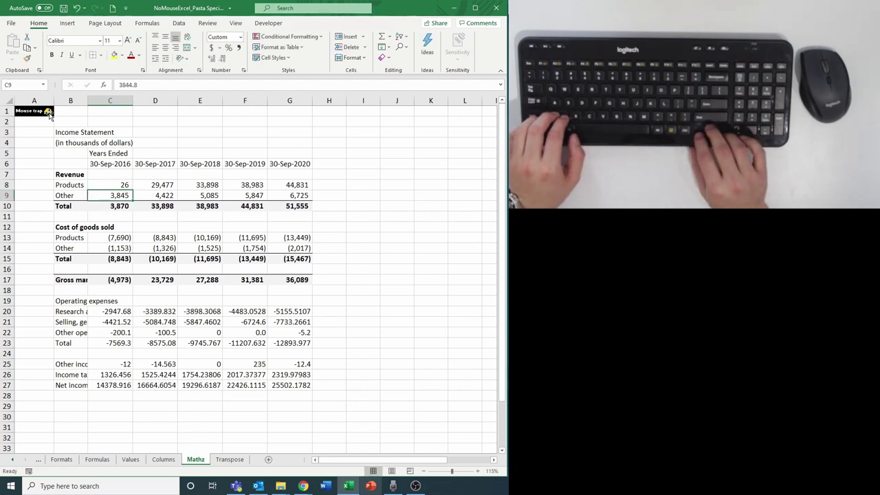
pyautogui.hotkey('ctrl', 'z')
# Step: Enter 1,000 in the helper cell I8 and copy it
pyautogui.hotkey('ctrl', 'Right')
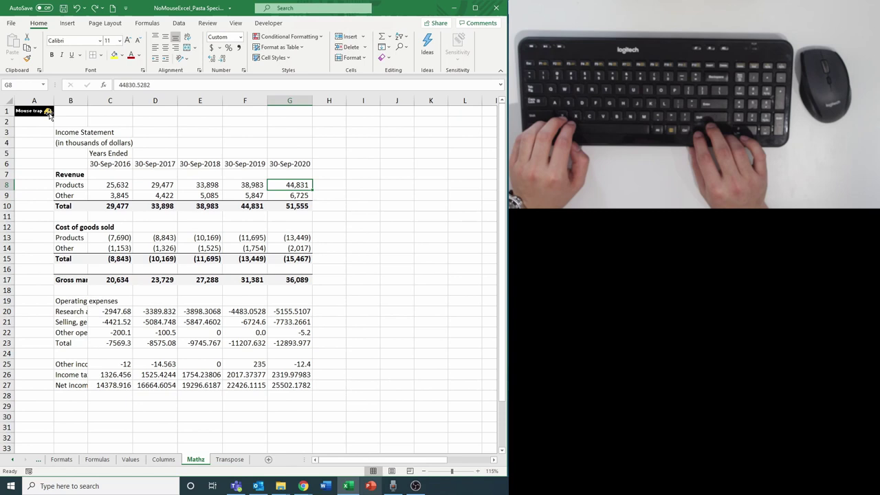
pyautogui.press('Right')
pyautogui.press('Right')
pyautogui.write('1,000')
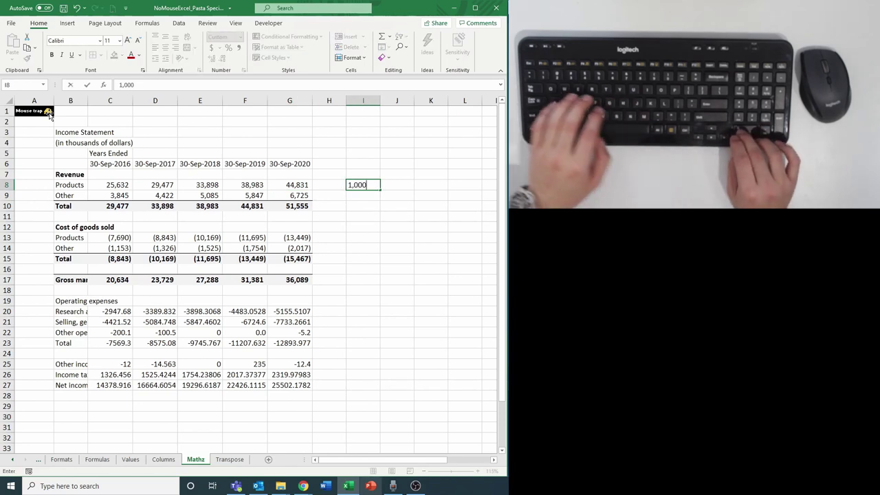
pyautogui.press('Return')
pyautogui.press('Up')
pyautogui.hotkey('ctrl', 'c')
# Step: Divide the revenue figures in C8:G9 by 1,000 using Paste Special Divide
pyautogui.press('Left')
pyautogui.press('Left')
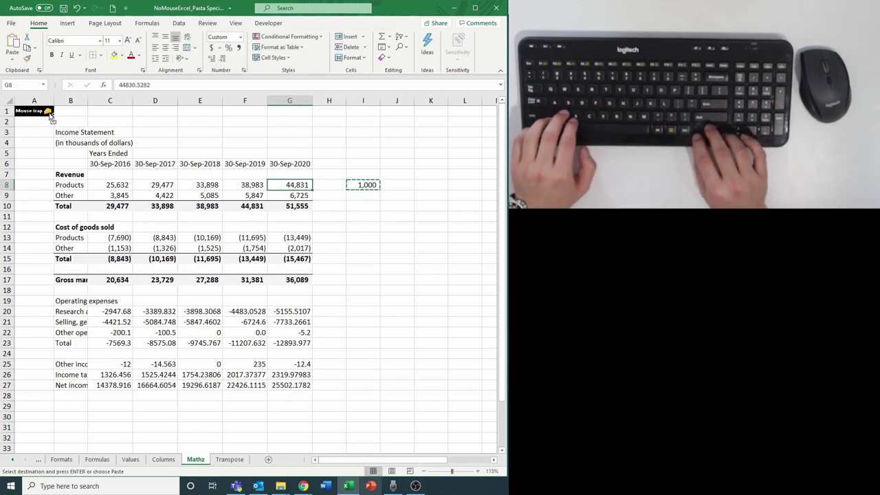
pyautogui.hotkey('ctrl', 'Left')
pyautogui.press('Right')
pyautogui.hotkey('ctrl', 'shift', 'Right')
pyautogui.hotkey('shift', 'Down')
pyautogui.press('alt')
pyautogui.press('e')
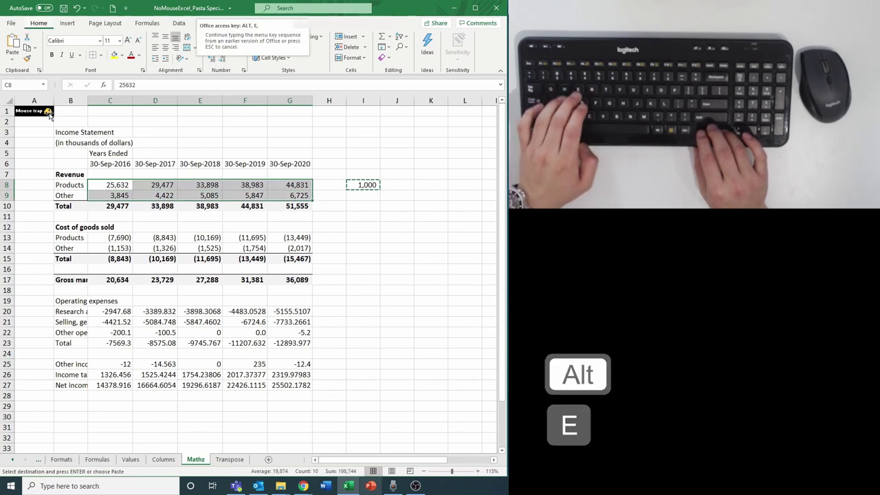
pyautogui.press('s')
pyautogui.press('i')
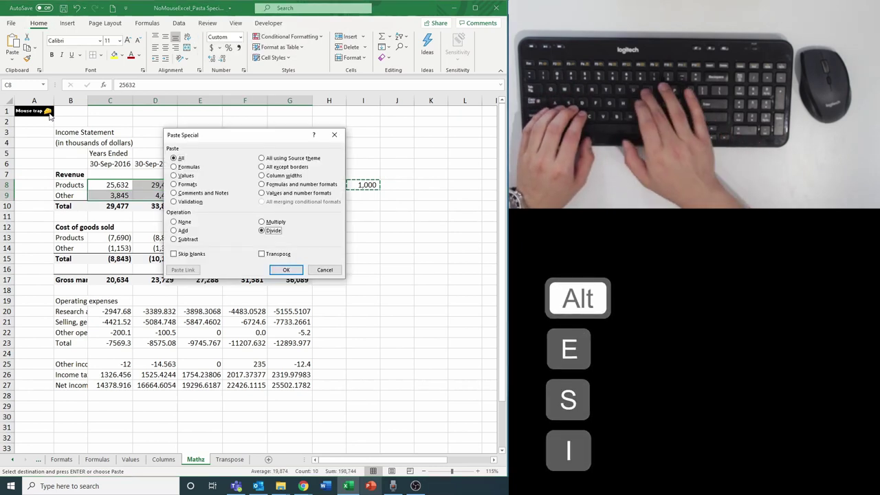
pyautogui.press('Return')
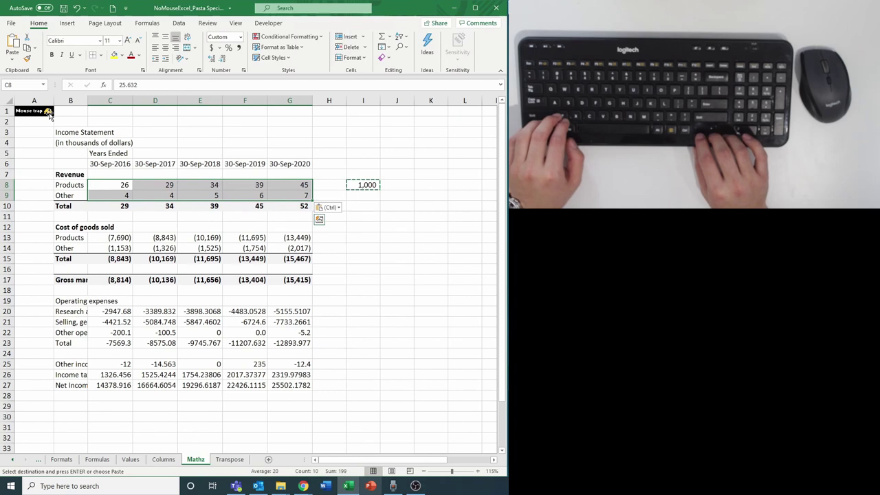
# Step: Inspect the unrounded revenue values in C8, E8 and G8, then clear 1,000 from I8
pyautogui.press('Down')
pyautogui.press('Up')
pyautogui.press('Escape')
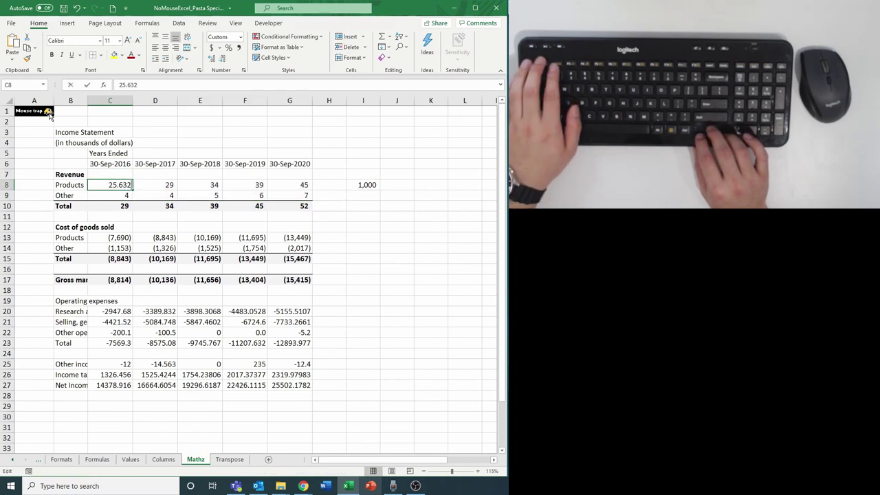
pyautogui.press('F2')
pyautogui.press('Escape')
pyautogui.press('Right')
pyautogui.press('Right')
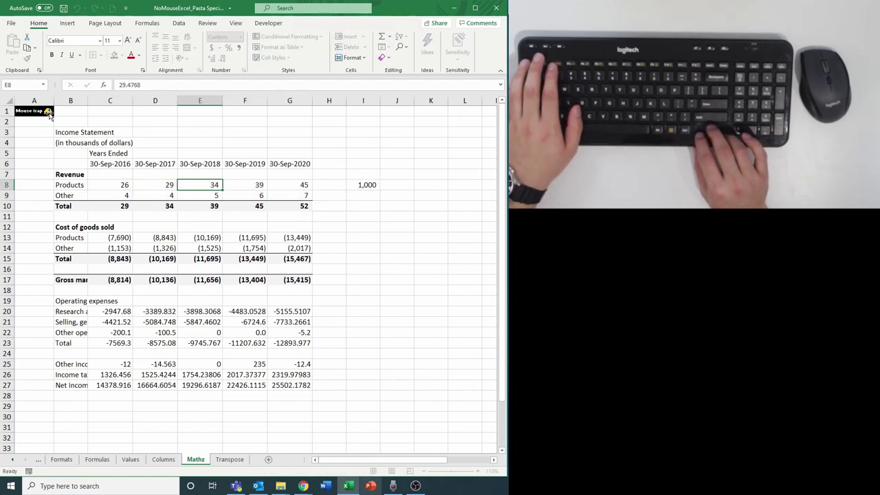
pyautogui.press('Escape')
pyautogui.press('Right')
pyautogui.press('Right')
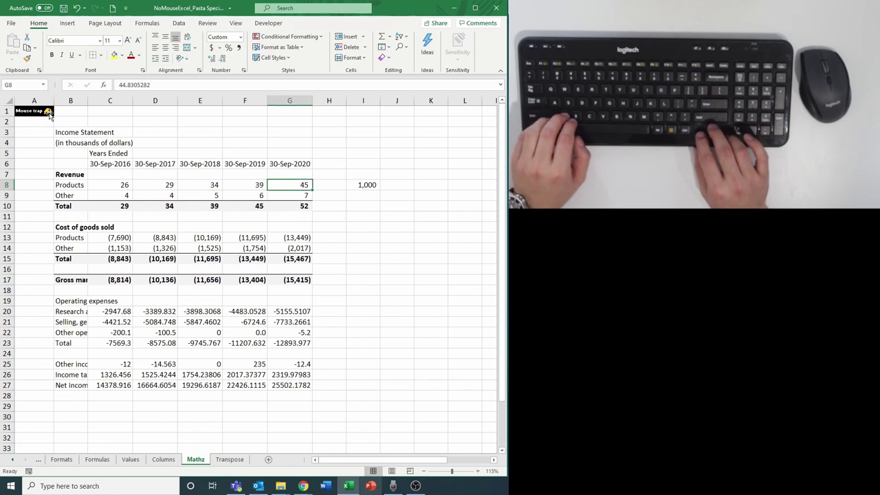
pyautogui.press('Right')
pyautogui.press('Right')
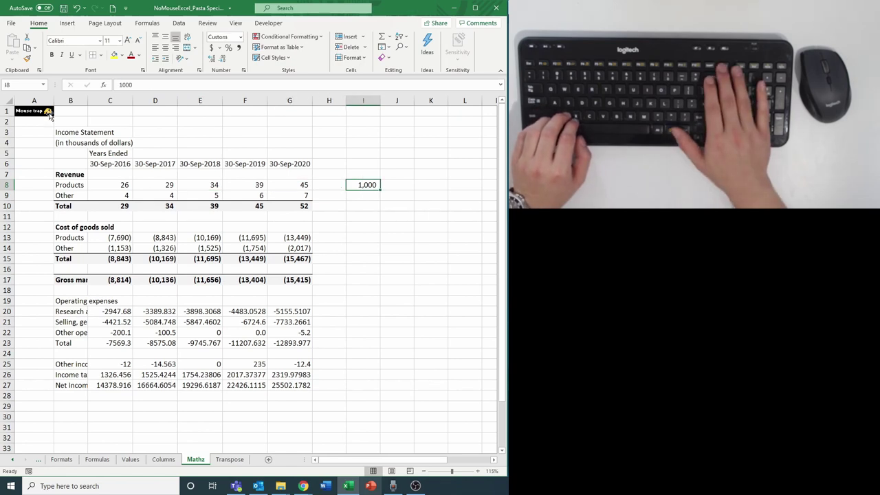
pyautogui.press('Delete')
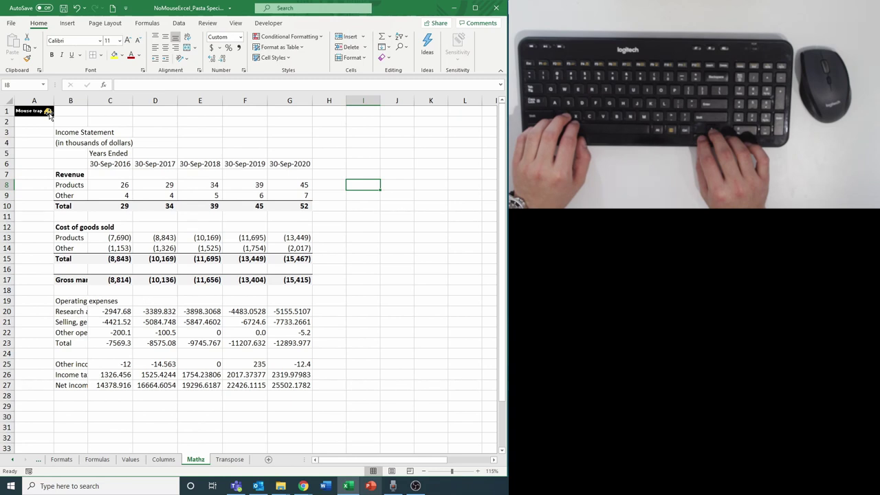
# Step: Enter 1 in I8 and Paste Special Divide the revenue cells C8:G9 by it
pyautogui.write('1')
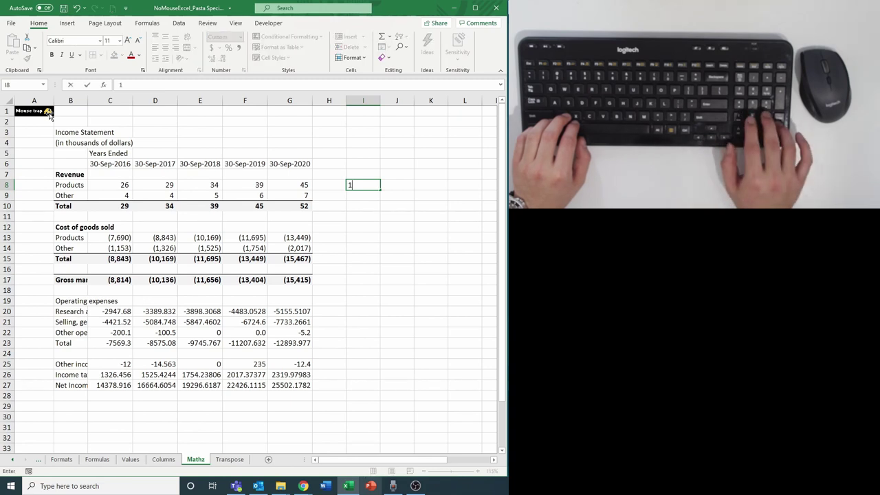
pyautogui.hotkey('ctrl', 'Return')
pyautogui.hotkey('ctrl', 'c')
pyautogui.hotkey('ctrl', 'Left')
pyautogui.hotkey('ctrl', 'Left')
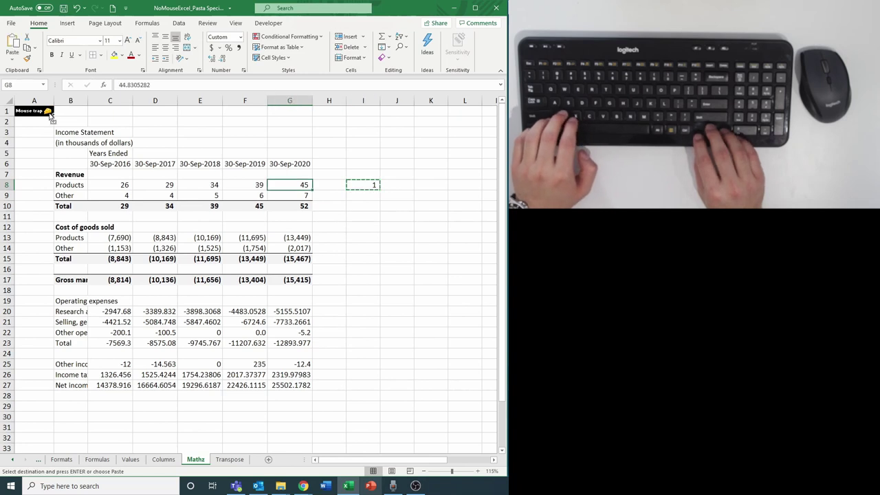
pyautogui.press('Right')
pyautogui.hotkey('ctrl', 'shift', 'Right')
pyautogui.hotkey('shift', 'Down')
pyautogui.press('alt')
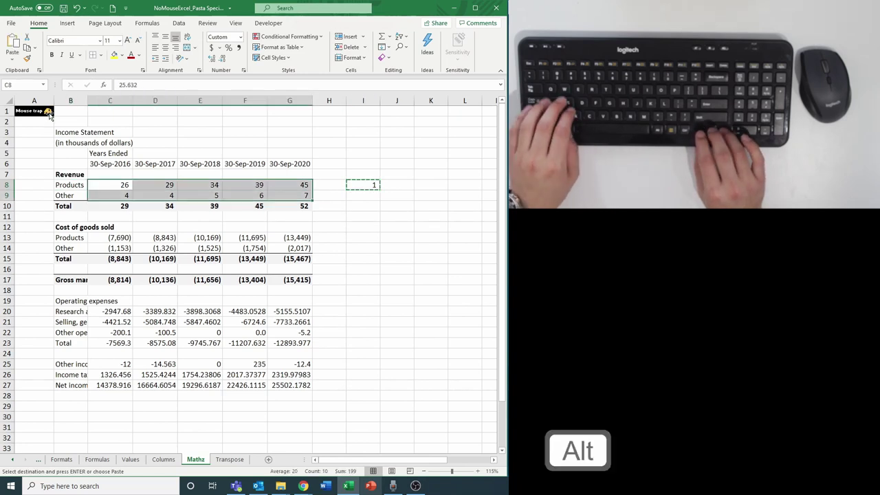
pyautogui.press('e')
pyautogui.press('s')
pyautogui.press('d')
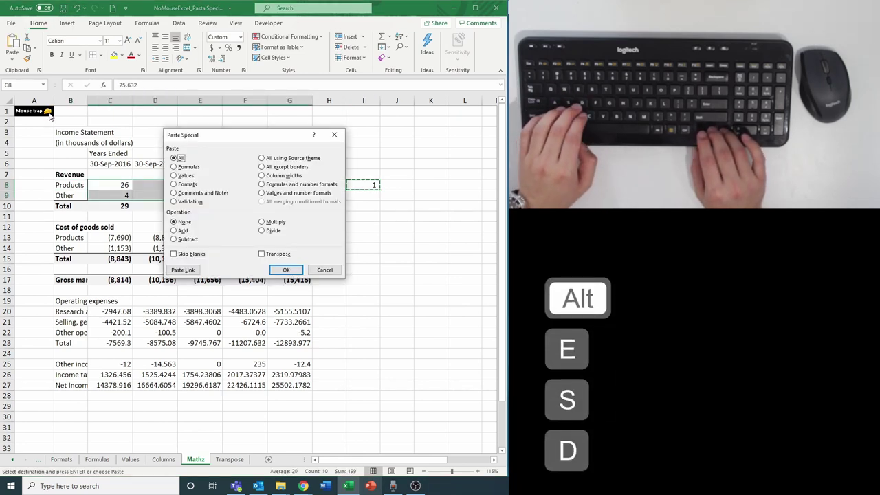
pyautogui.press('Return')
pyautogui.press('Return')
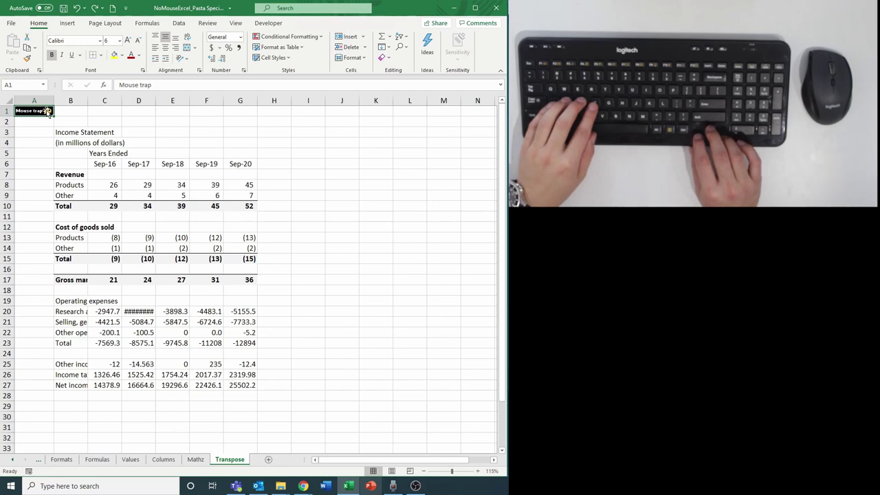
# Step: Copy the revenue block B6:G10 and paste it transposed at I6
pyautogui.press('Right')
pyautogui.press('Down')
pyautogui.press('Down')
pyautogui.press('Down')
pyautogui.press('Down')
pyautogui.press('Down')
pyautogui.hotkey('shift', 'Right')
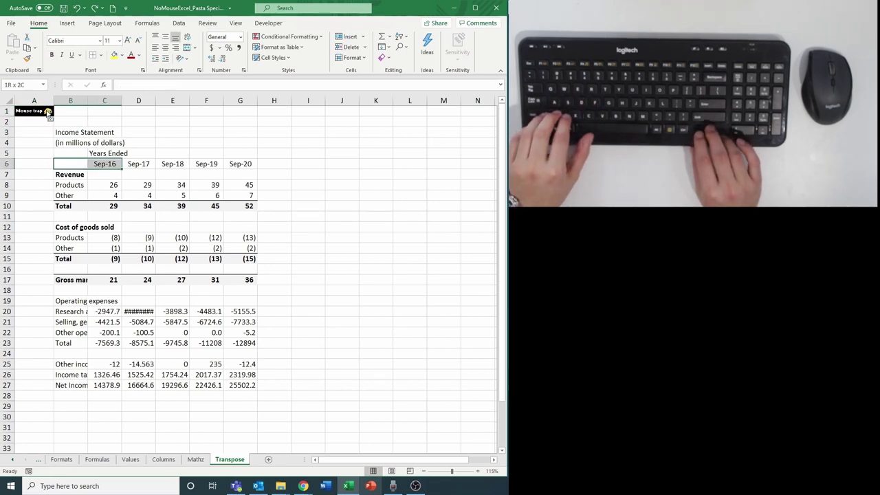
pyautogui.hotkey('shift', 'Right')
pyautogui.hotkey('shift', 'Right')
pyautogui.hotkey('shift', 'Right')
pyautogui.hotkey('shift', 'Right')
pyautogui.hotkey('shift', 'Down')
pyautogui.hotkey('shift', 'Down')
pyautogui.hotkey('shift', 'Down')
pyautogui.hotkey('shift', 'Down')
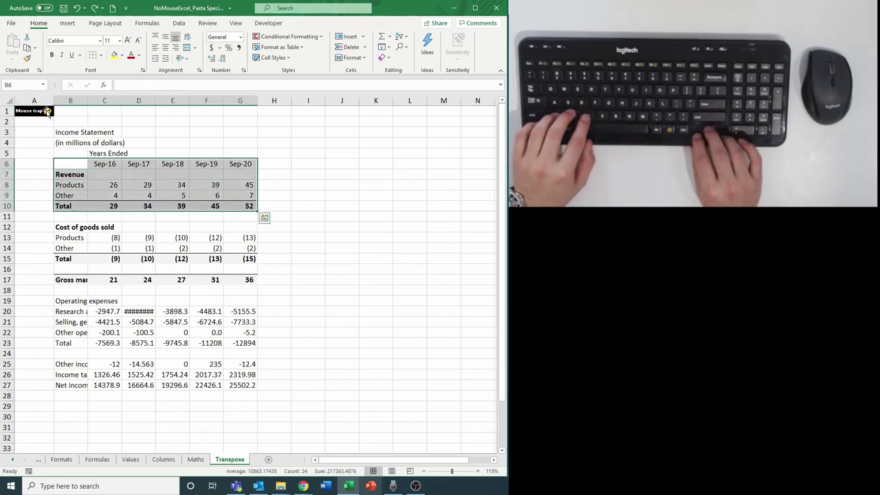
pyautogui.hotkey('ctrl', 'c')
pyautogui.press('Right')
pyautogui.press('Right')
pyautogui.press('Right')
pyautogui.press('Right')
pyautogui.press('Right')
pyautogui.press('Right')
pyautogui.press('Right')
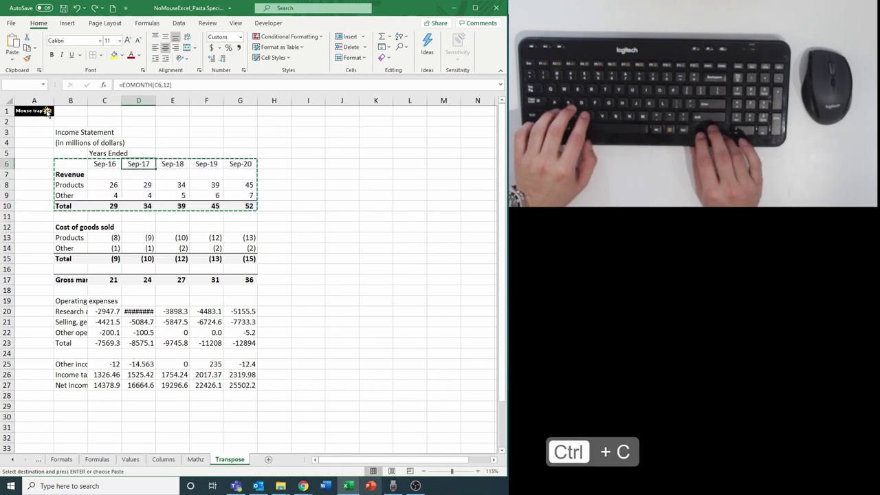
pyautogui.press('alt')
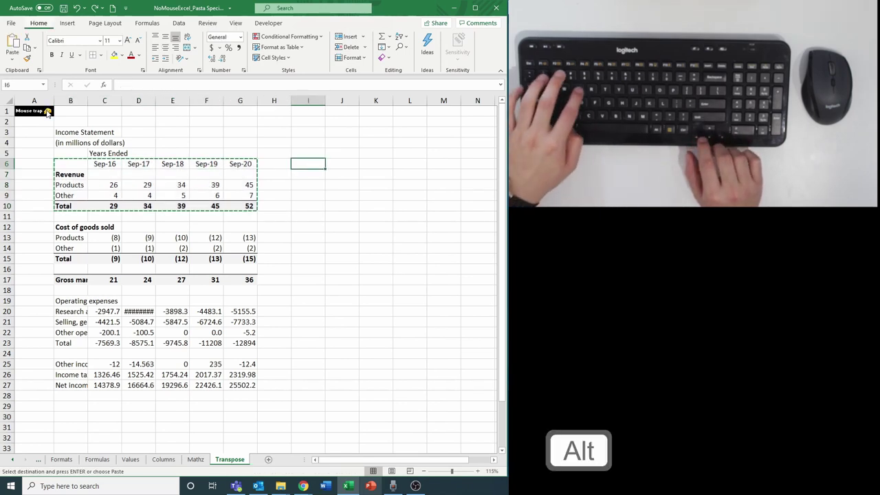
pyautogui.press('e')
pyautogui.press('s')
pyautogui.press('e')
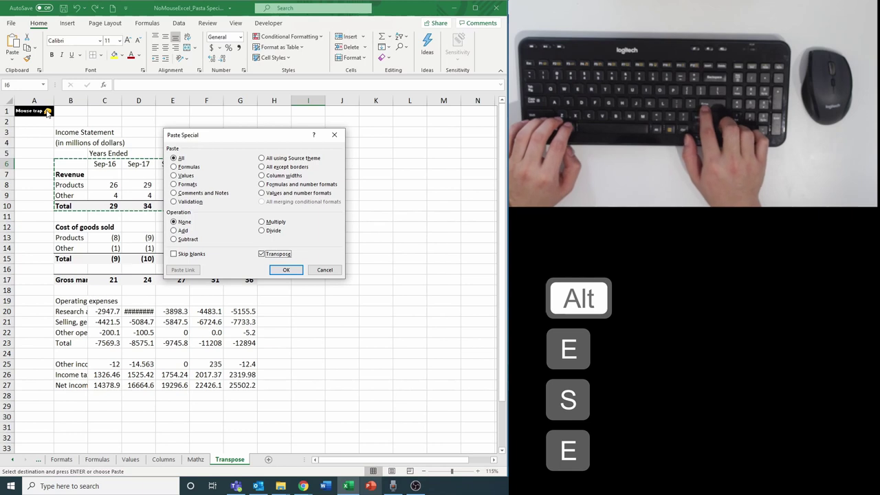
pyautogui.press('Return')
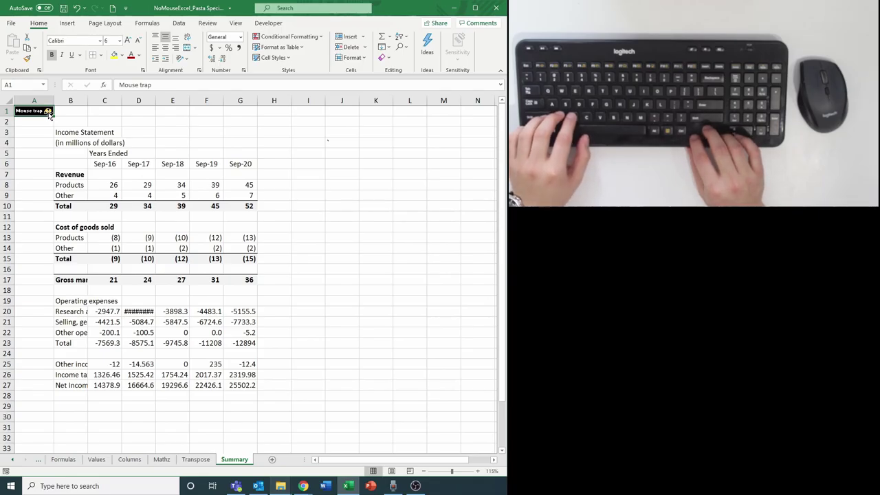
# Step: Copy the Gross margin row B17:G17
pyautogui.press('Right')
pyautogui.hotkey('ctrl', 'Down')
pyautogui.hotkey('ctrl', 'Down')
pyautogui.hotkey('ctrl', 'Down')
pyautogui.hotkey('ctrl', 'Down')
pyautogui.hotkey('ctrl', 'Down')
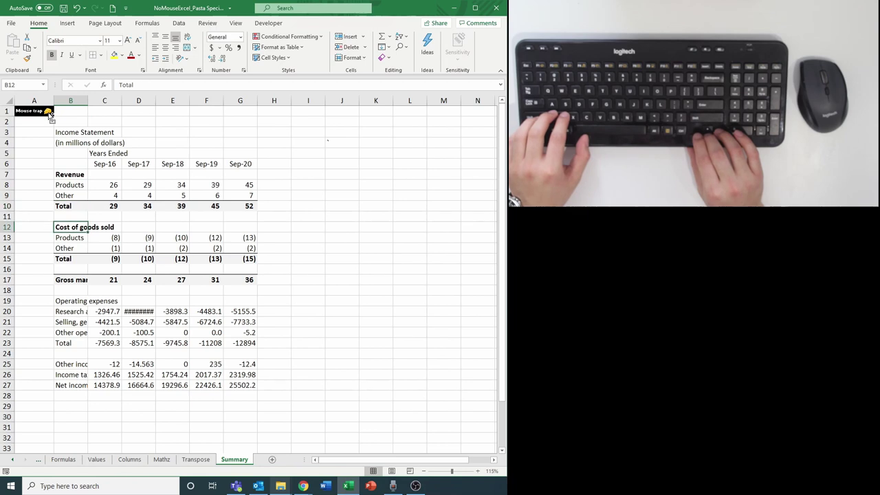
pyautogui.hotkey('ctrl', 'Down')
pyautogui.hotkey('ctrl', 'Down')
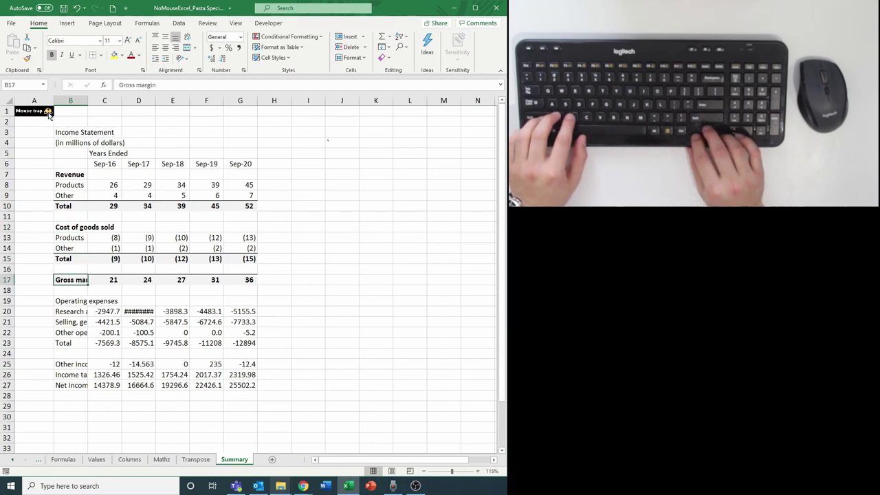
pyautogui.hotkey('ctrl', 'shift', 'Right')
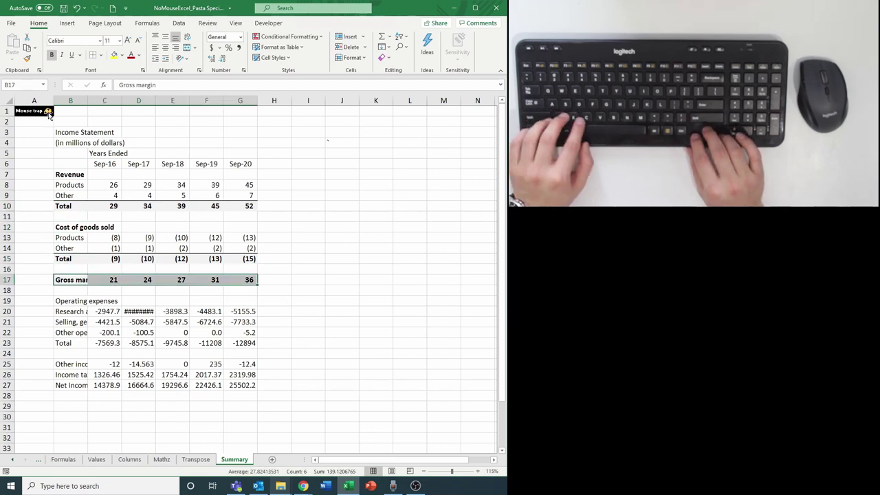
pyautogui.hotkey('ctrl', 'c')
# Step: Paste the Gross margin row as transposed values at I17, then reopen Paste Special
pyautogui.hotkey('ctrl', 'Right')
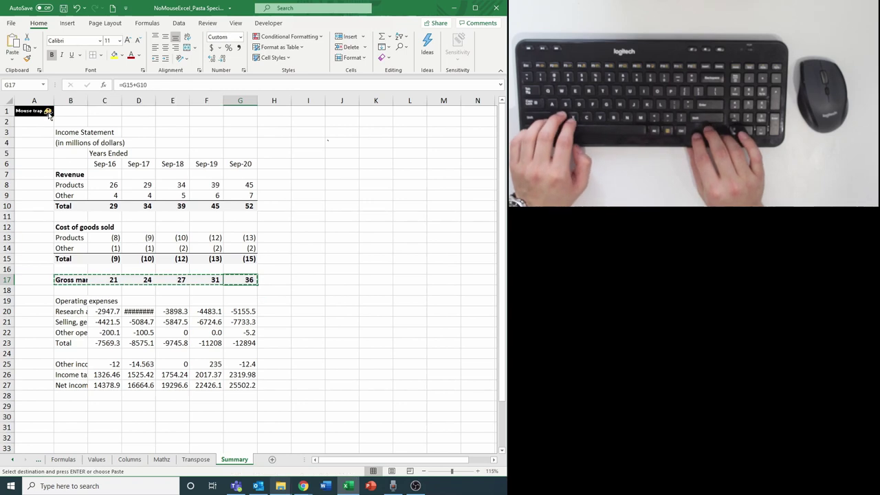
pyautogui.press('Right')
pyautogui.press('Right')
pyautogui.press('alt')
pyautogui.press('e')
pyautogui.press('s')
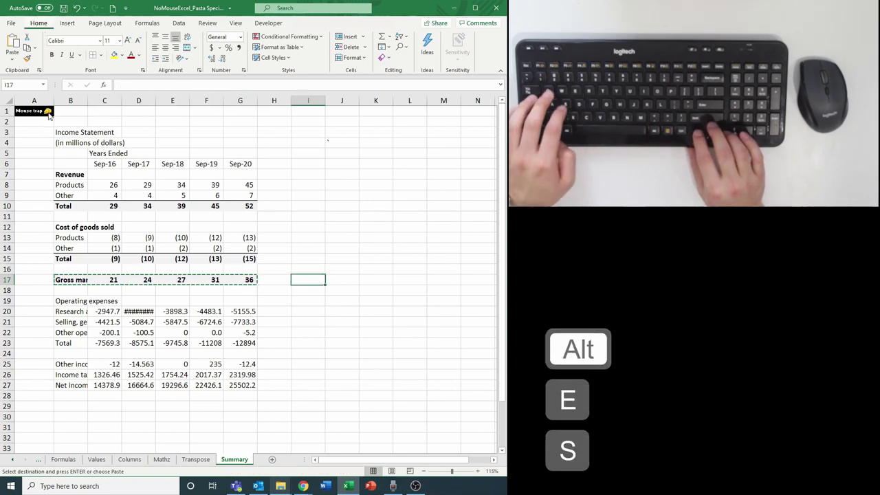
pyautogui.press('v')
pyautogui.press('e')
pyautogui.press('Return')
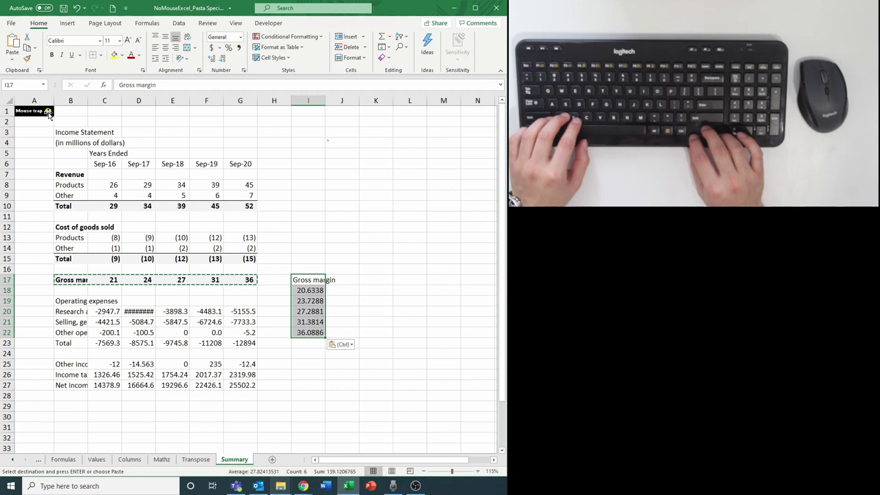
pyautogui.hotkey('alt', 'e')
pyautogui.press('s')
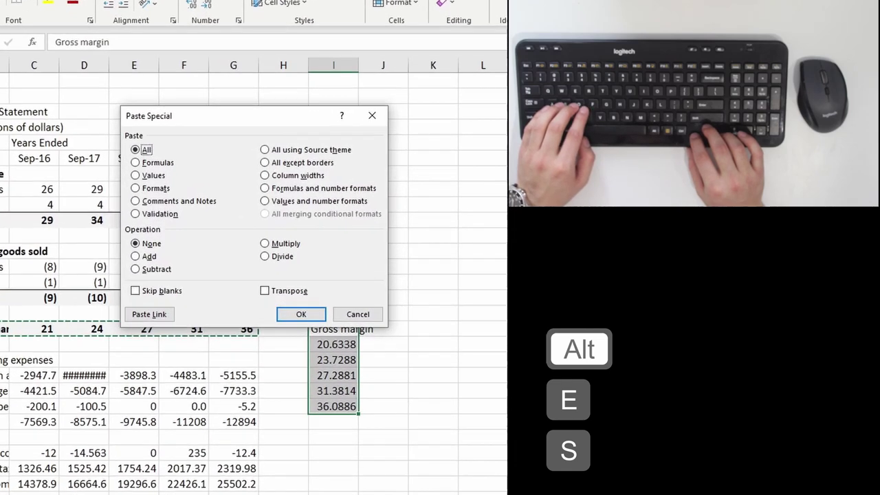
# Step: Switch the Paste Special option through Formulas and Values, ending on Formats
pyautogui.press('f')
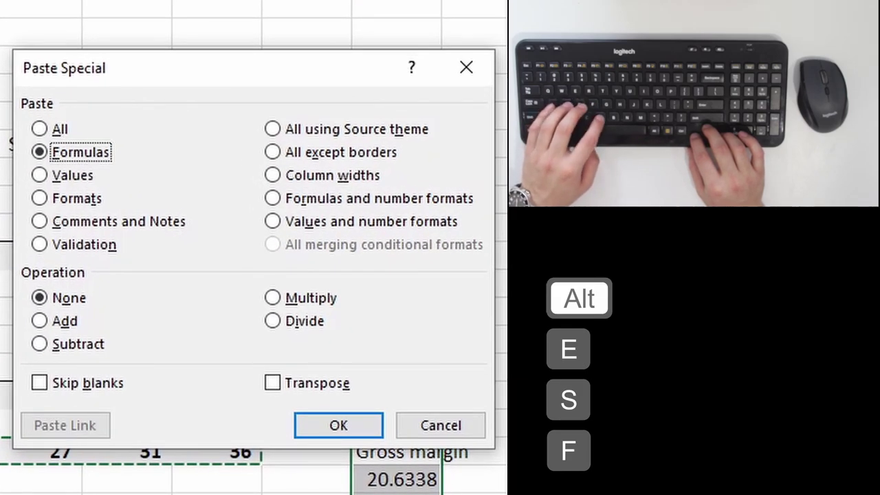
pyautogui.press('v')
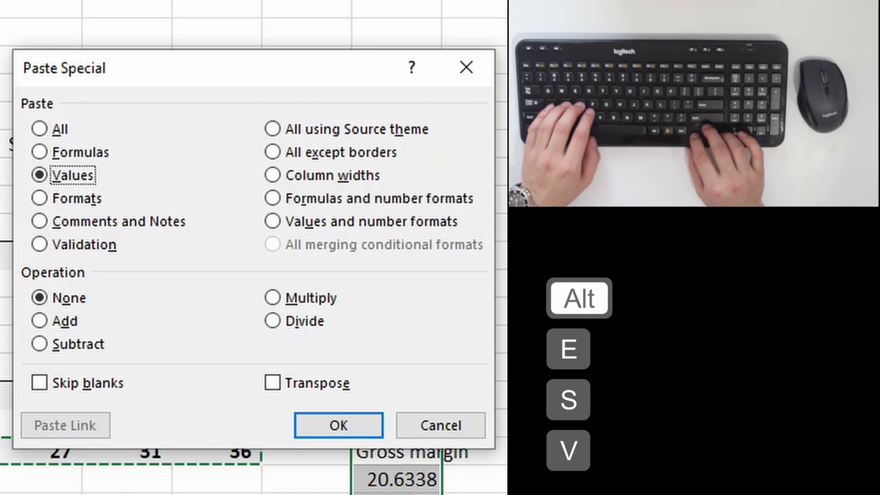
pyautogui.press('t')
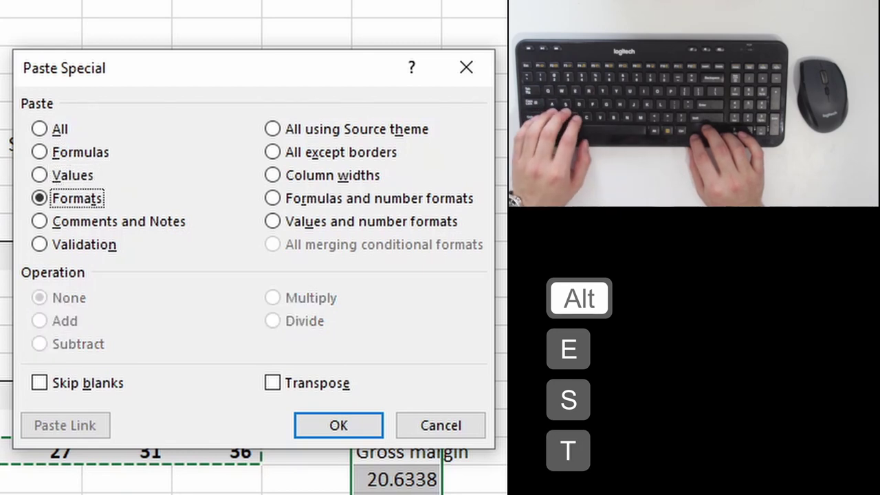